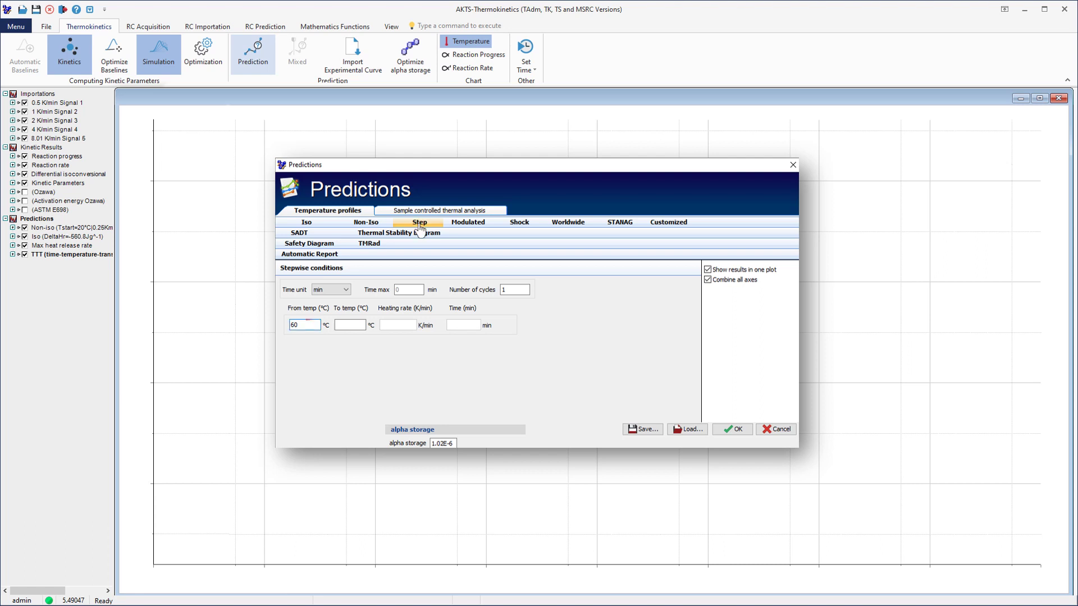
Fill the Step table: hold 30 °C for 60 min, heat to 125 °C at 10, hold, then cool to 30 °C at -25.
key("Tab")
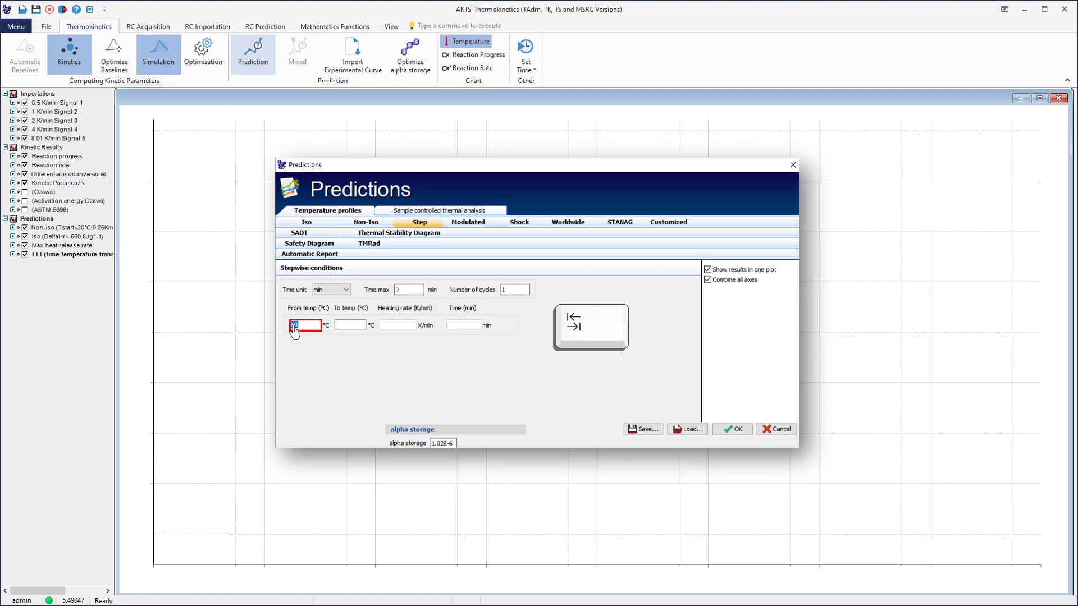
type("30")
key("Tab")
type("30")
key("Tab")
type("60")
key("Tab")
type("125\t10\t125\t0\t60\t30\t-25")
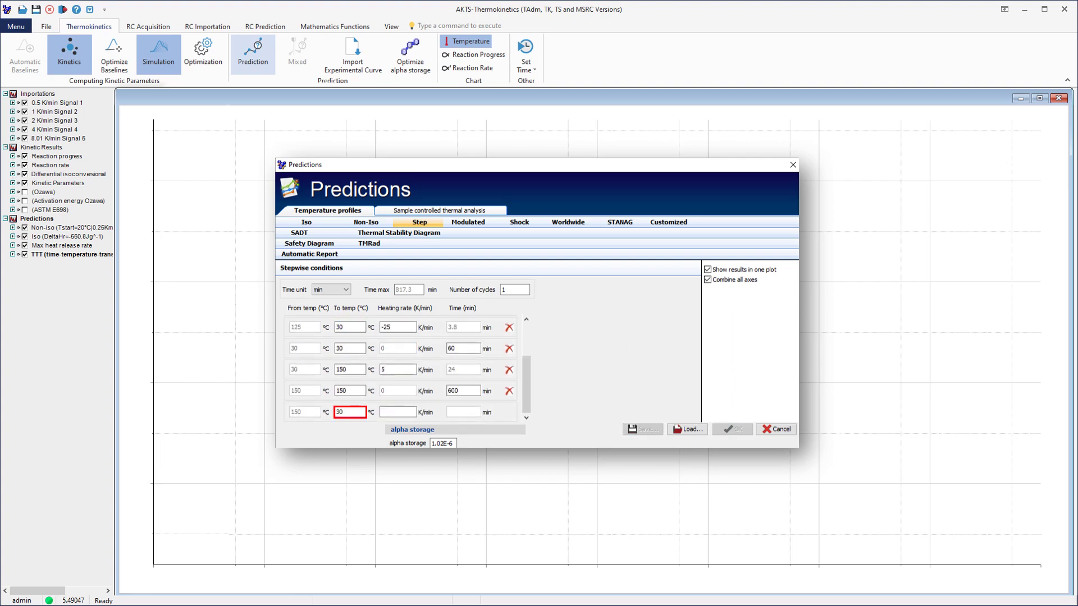
type("30")
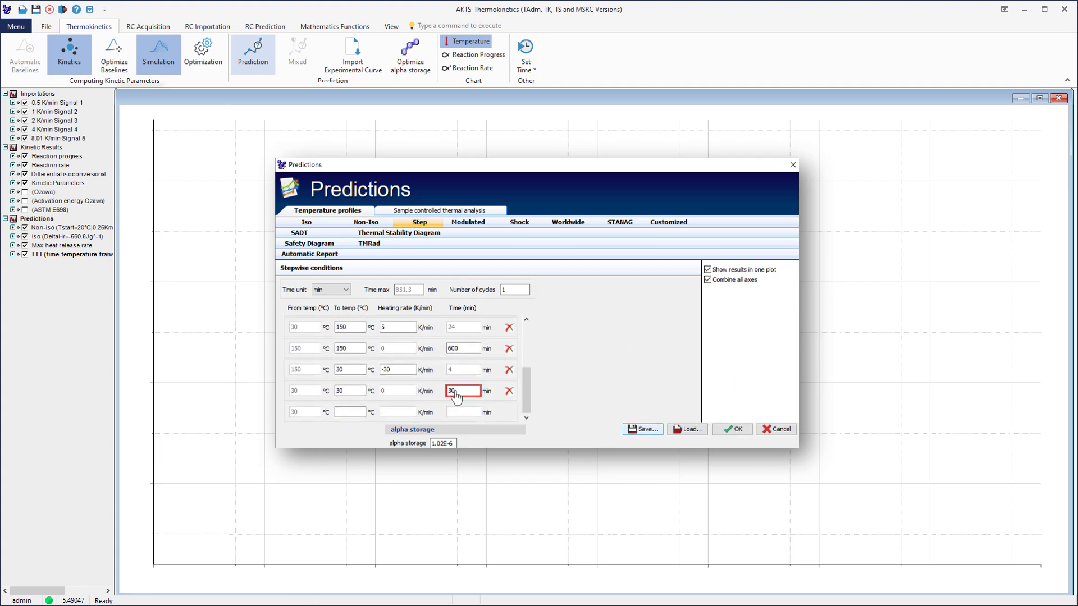
Save the step profile as 'my step profile' and run the Step prediction.
left_click(643, 430)
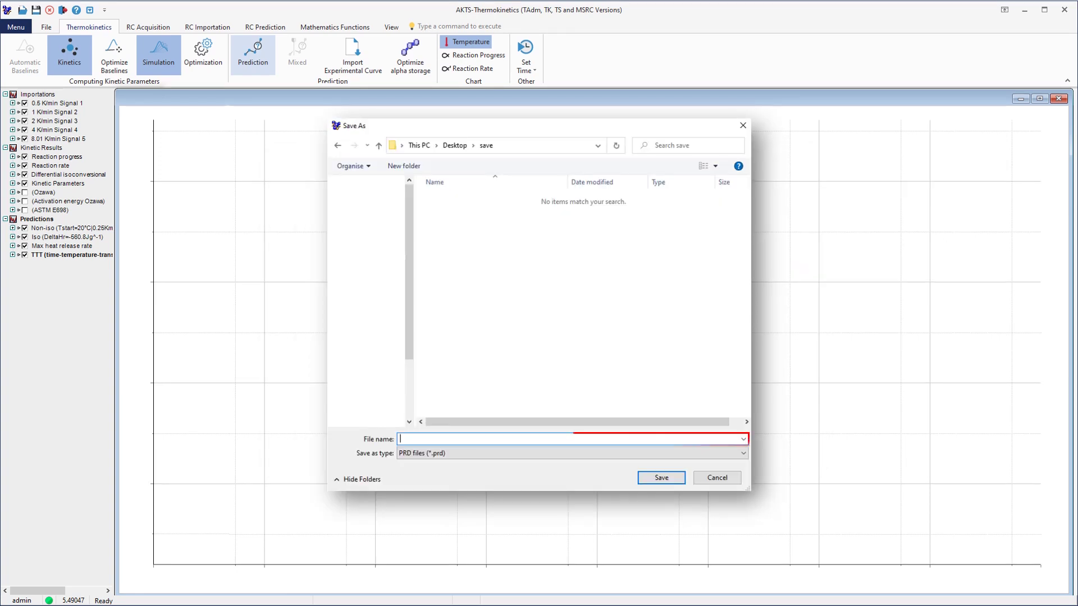
type("my step profile")
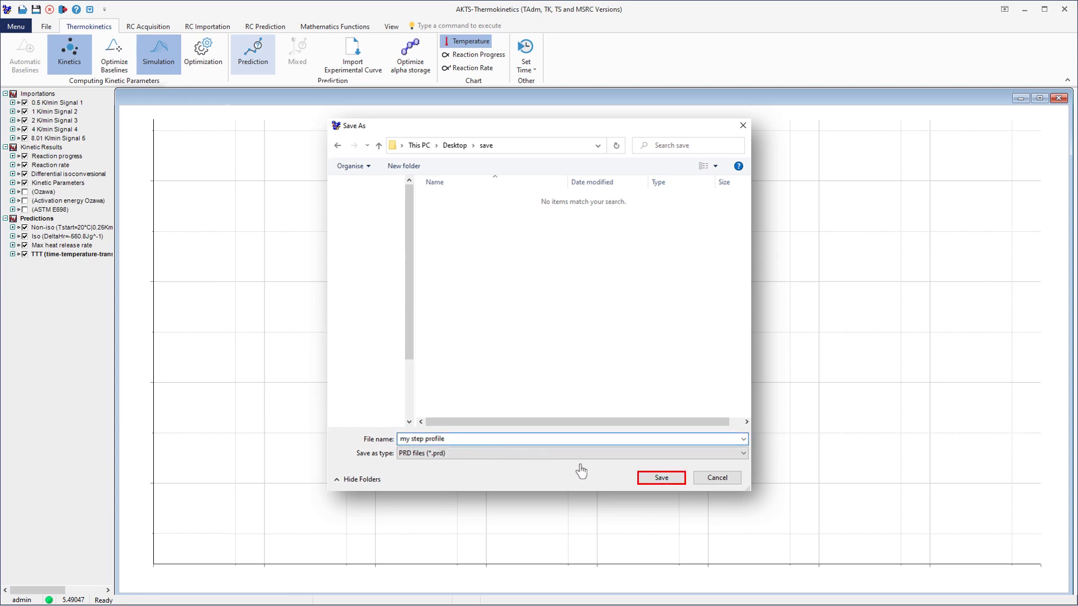
left_click(661, 478)
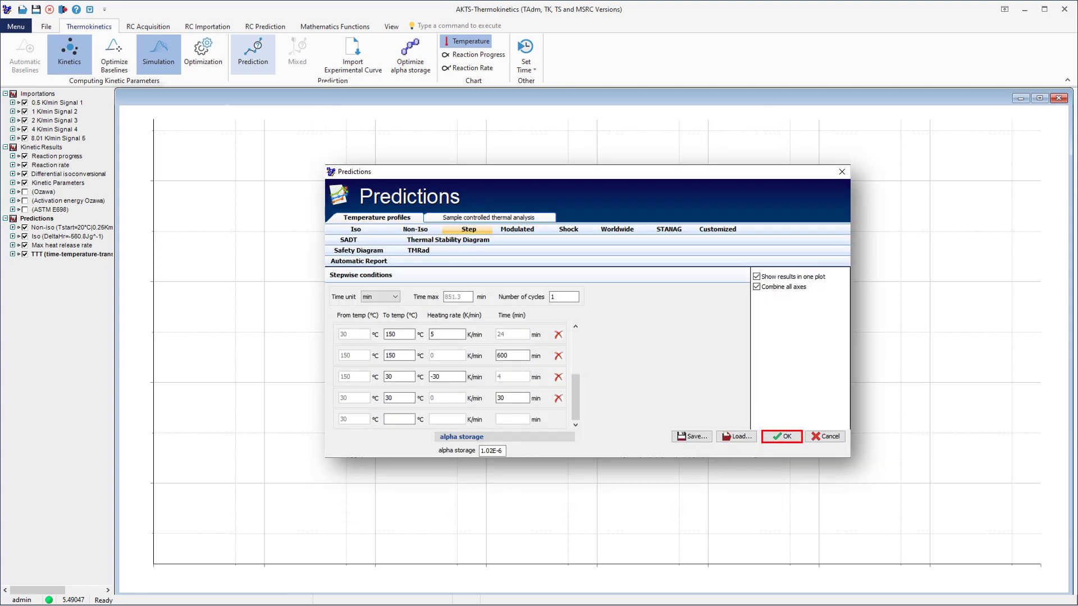
left_click(782, 437)
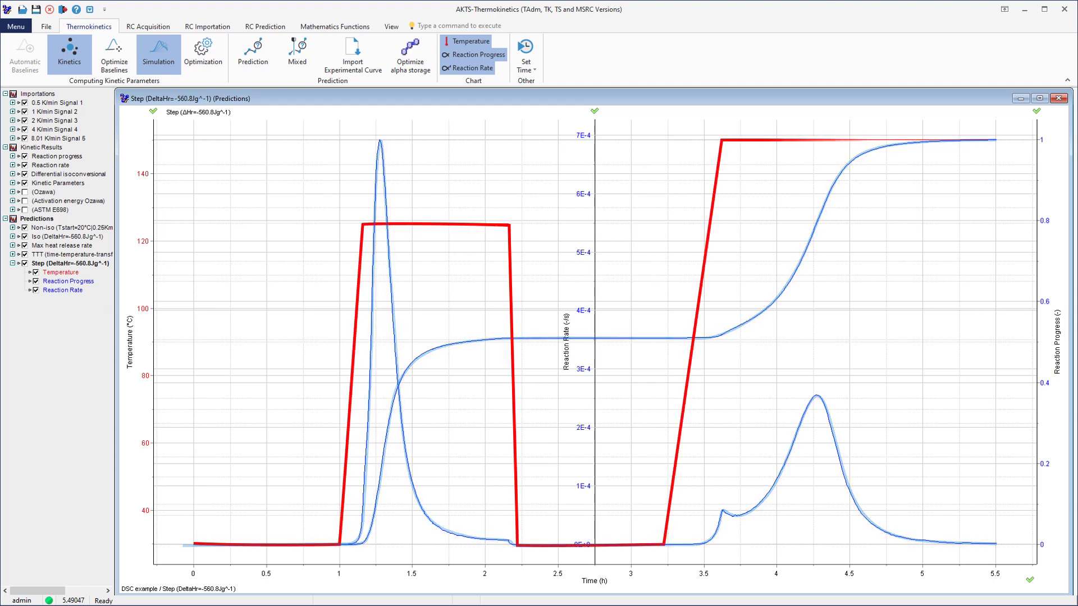
Split the Step prediction chart into temperature, reaction-rate and progress panels with Adjust Axes Vertically.
right_click(289, 225)
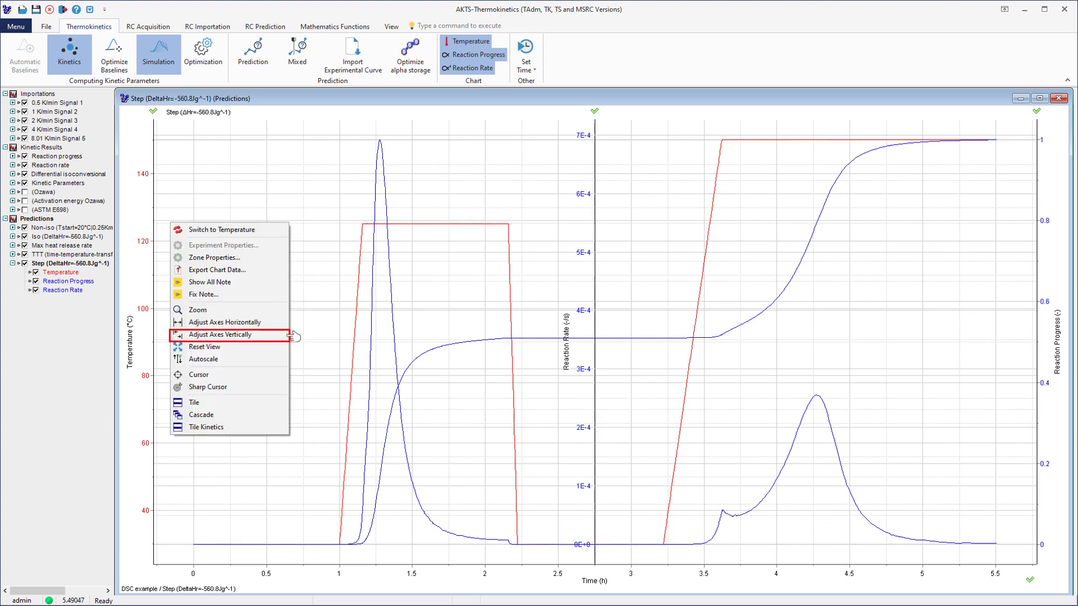
left_click(227, 335)
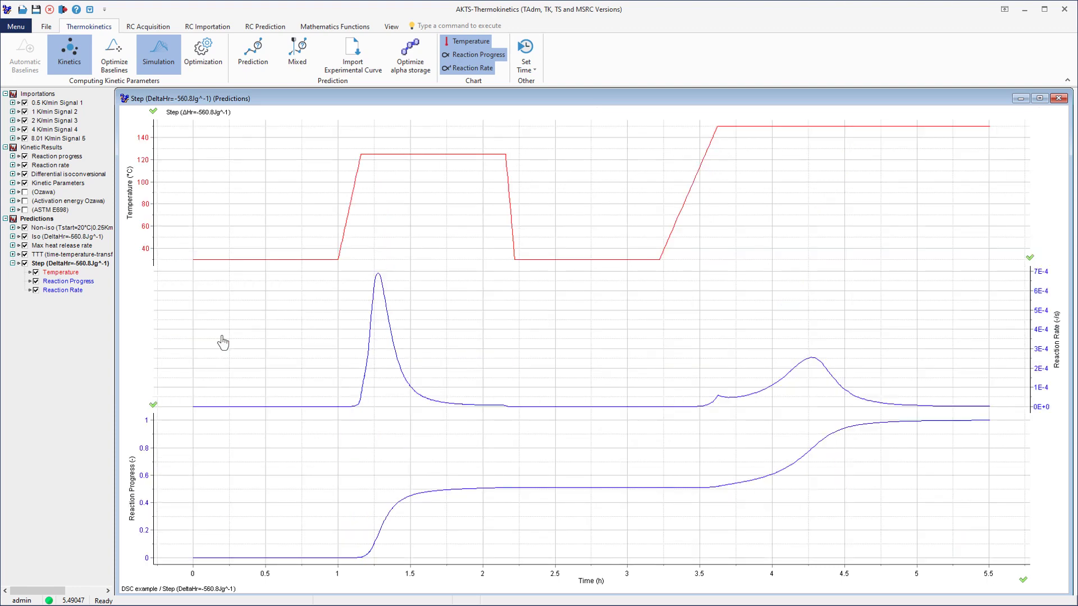
Construct a Horizontal baseline under the reaction-rate curve spanning 0 to 5.5 h.
right_click(237, 406)
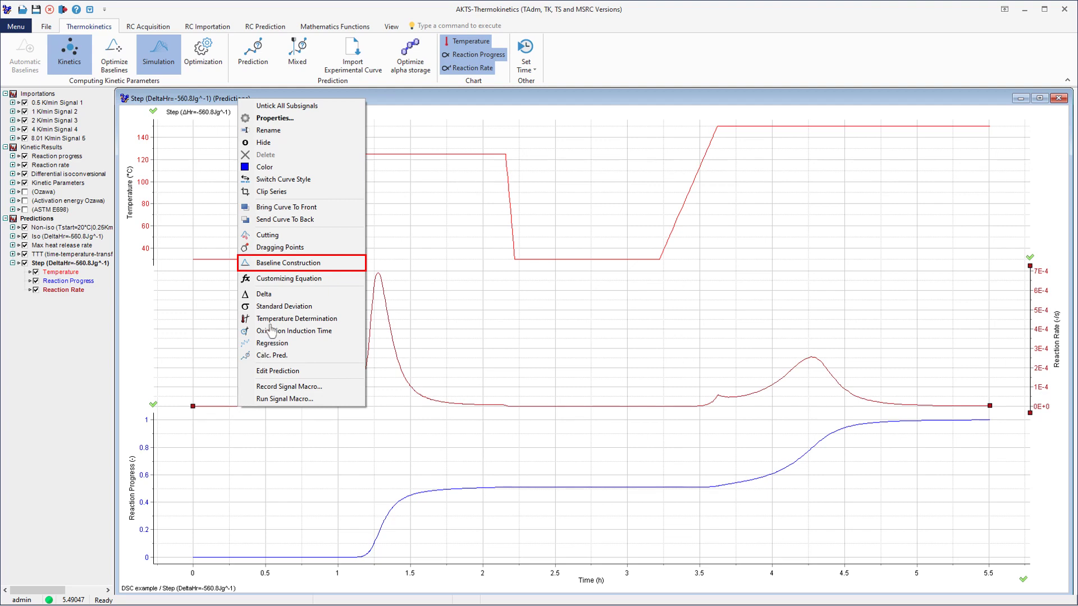
left_click(294, 269)
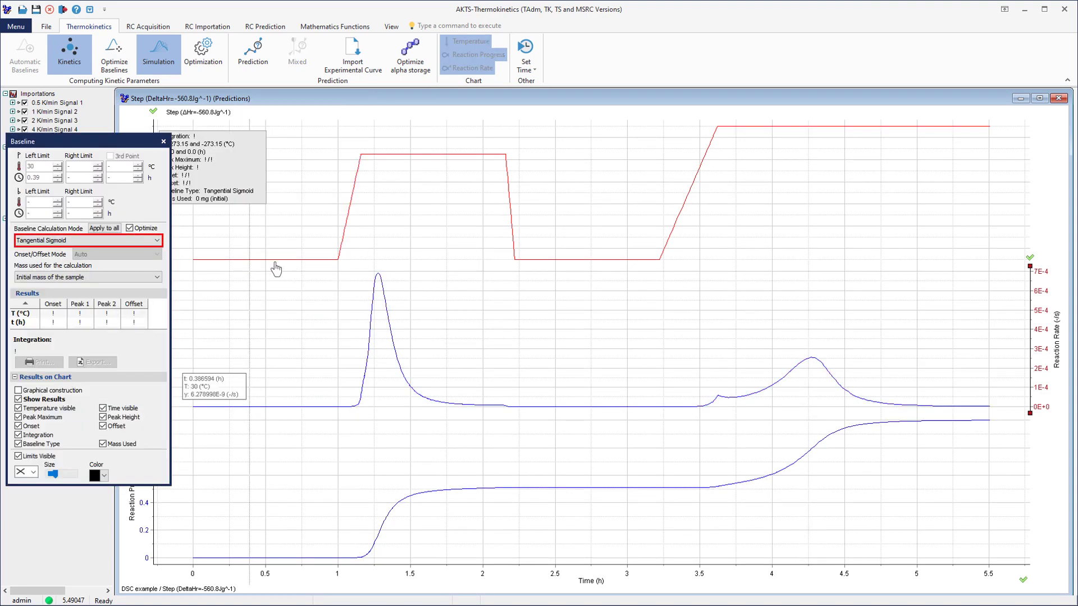
left_click(157, 241)
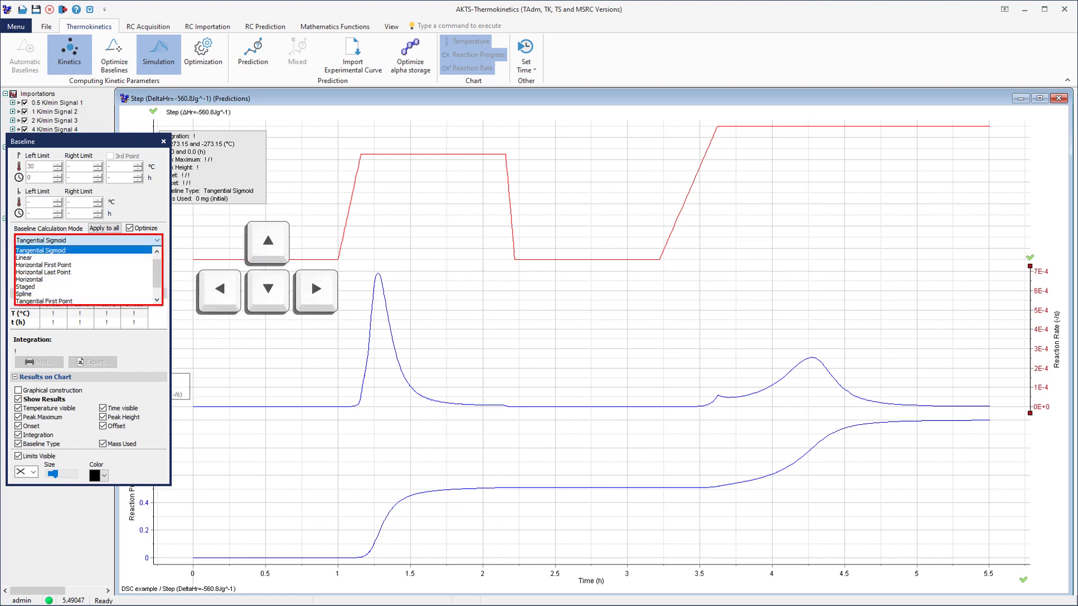
key("Down")
key("Down")
key("Down")
key("Down")
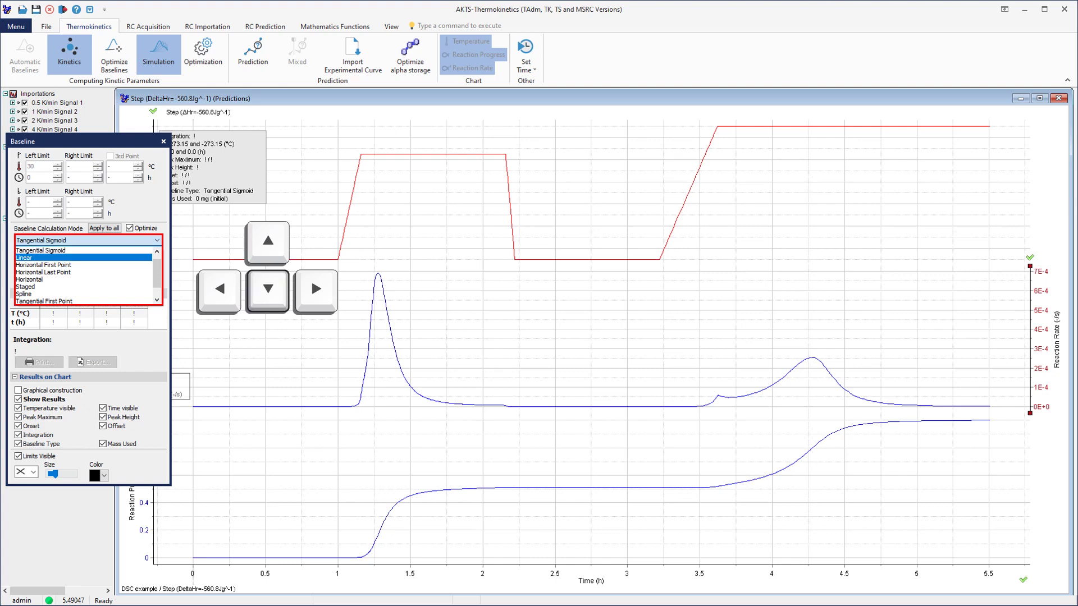
key("Return")
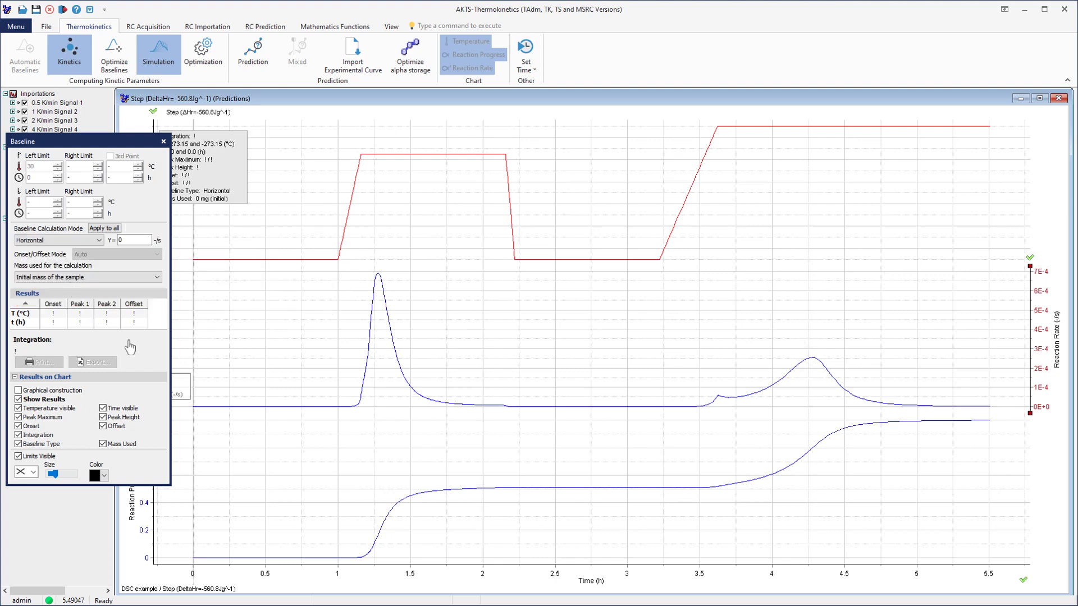
mouse_move(193, 407)
left_mouse_down()
mouse_move(378, 273)
mouse_move(438, 405)
mouse_move(662, 404)
mouse_move(718, 396)
mouse_move(810, 358)
mouse_move(989, 406)
left_mouse_up()
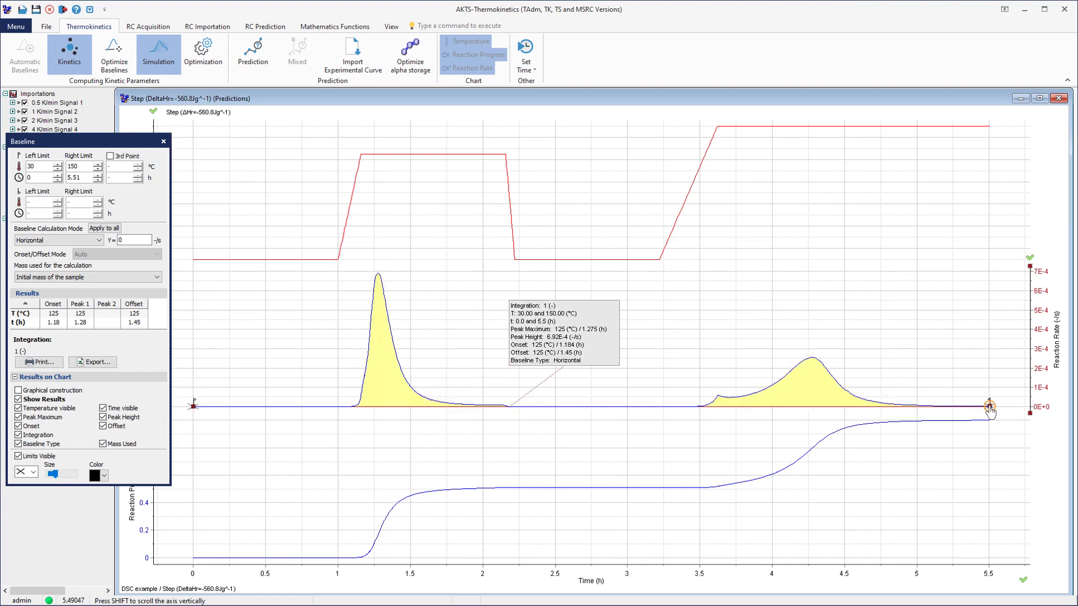
left_click_drag(1031, 336, 659, 335)
Show the reaction rate in W/g and move its axis to the chart's right edge.
right_click(658, 337)
mouse_move(689, 308)
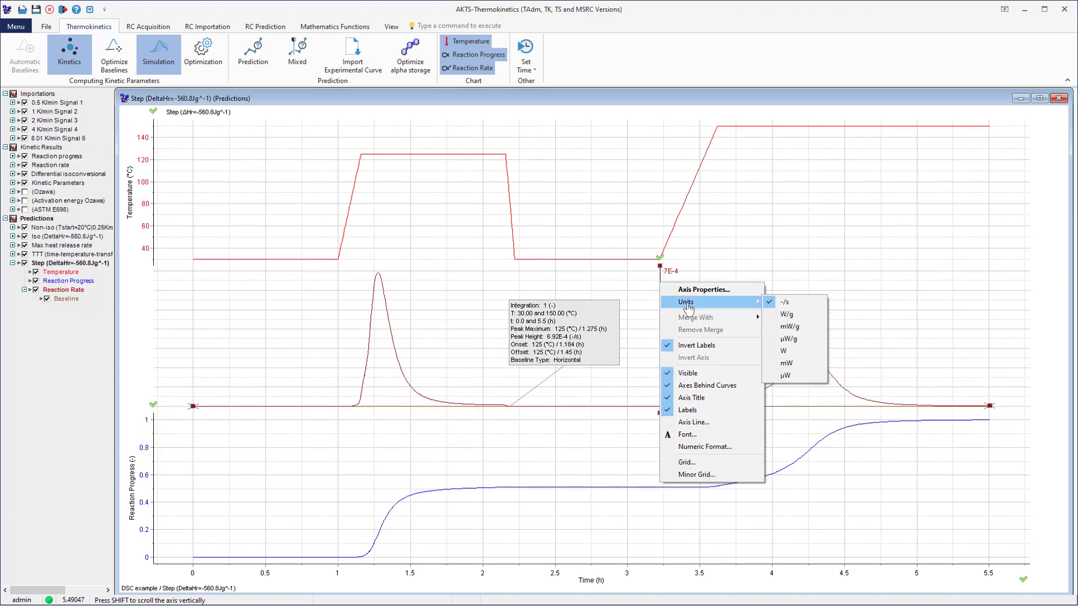
left_click(787, 316)
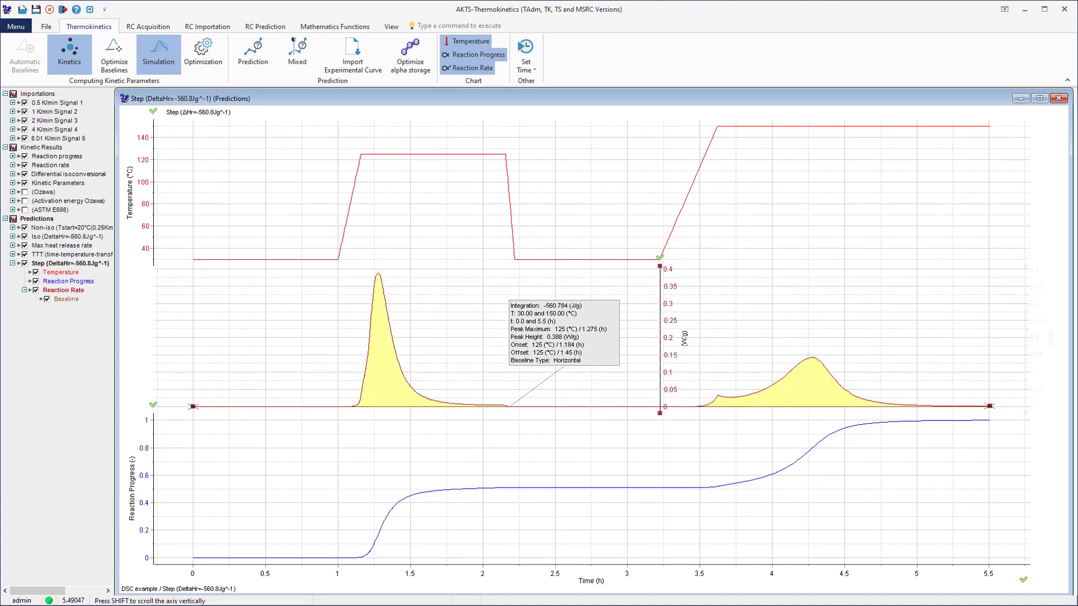
left_click_drag(659, 337, 1026, 337)
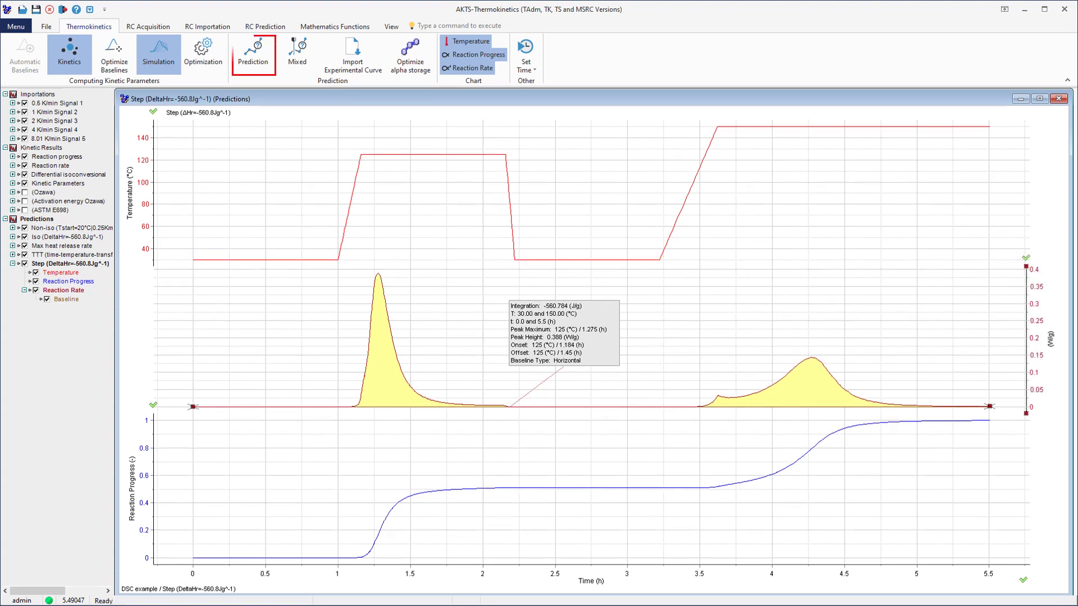
Start a new Step profile whose first row holds 19 °C for 60 min.
left_click(253, 68)
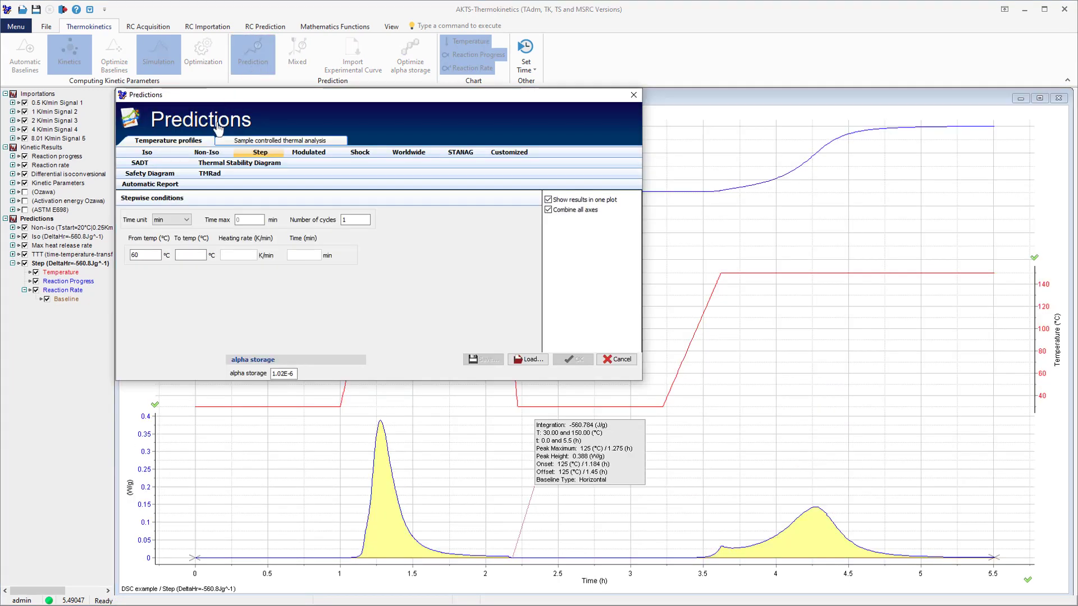
left_click(135, 256)
key("Tab")
type("19")
key("Tab")
type("19")
key("Tab")
type("60")
key("Tab")
Add staircase rows stepping to 20 °C at rate 1E6 and holding 60 min, then run the prediction.
type("20")
key("Tab")
type("1E6")
key("Tab")
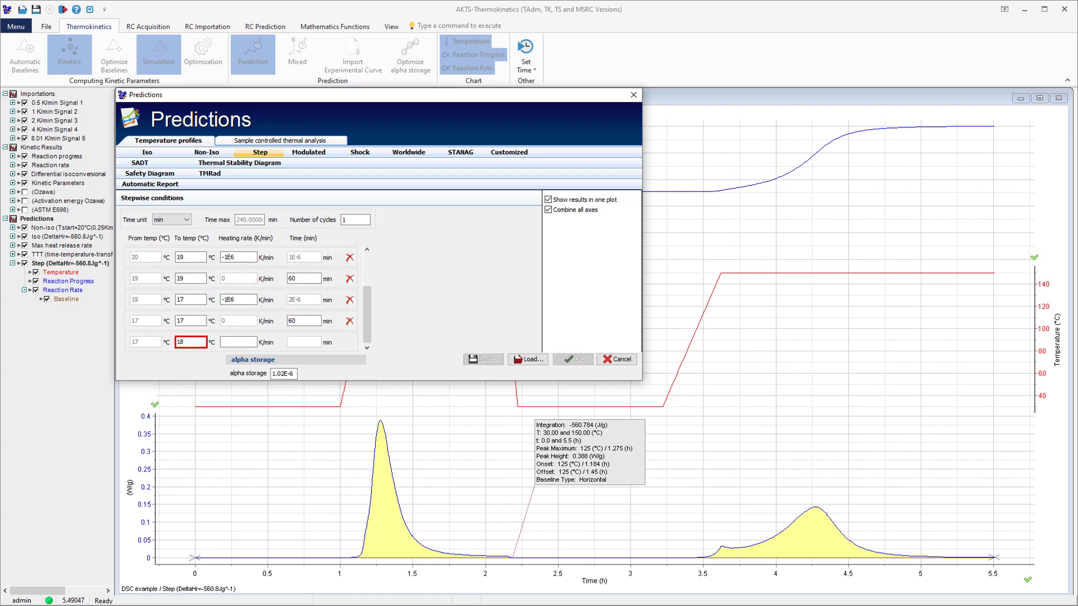
type("20")
key("Tab")
type("60")
key("Tab")
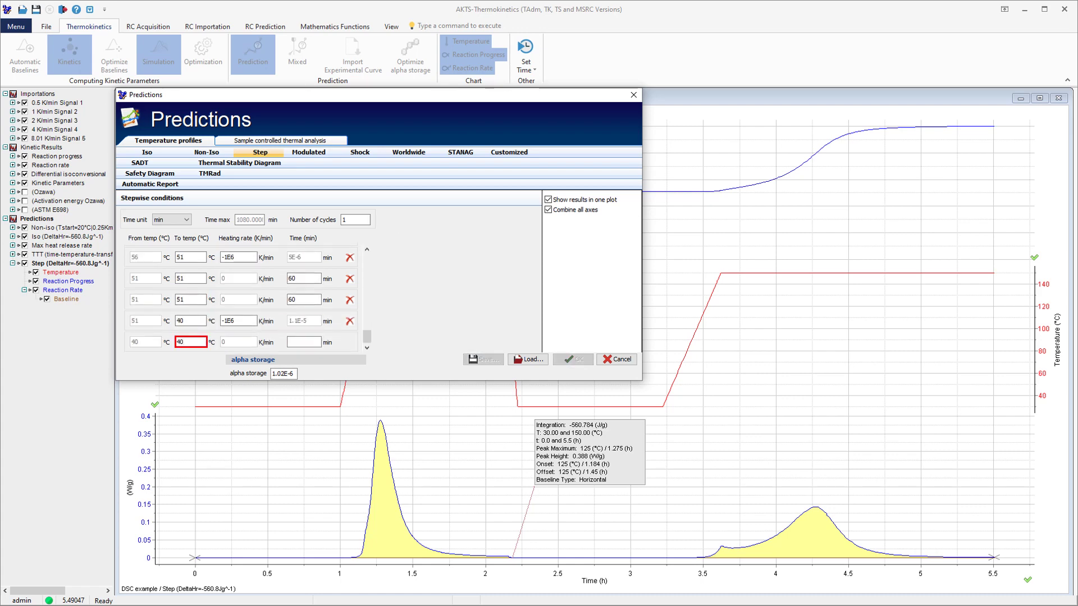
left_click(238, 321)
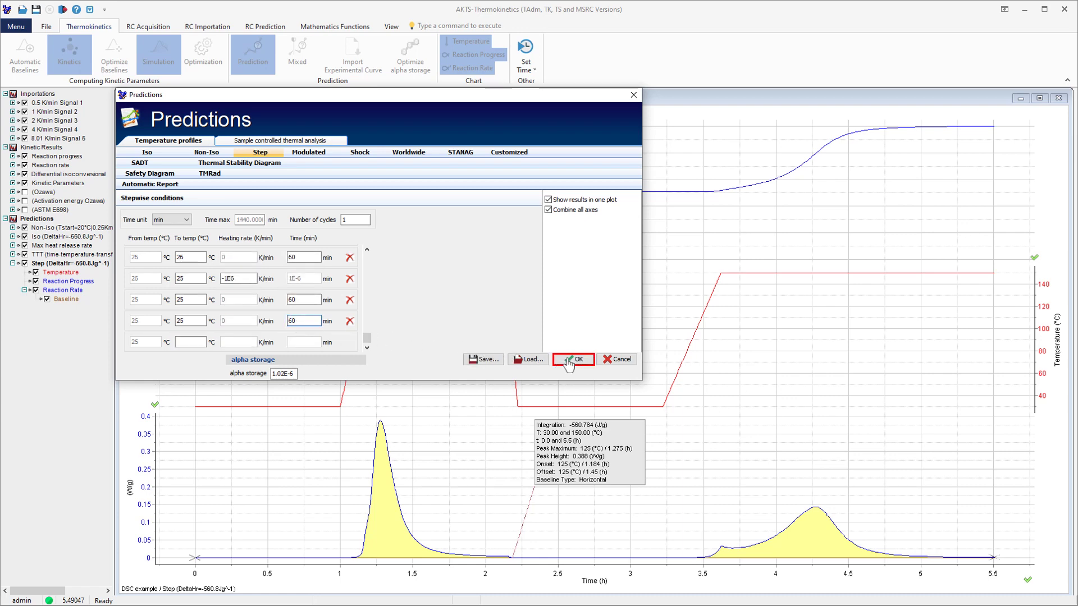
left_click(576, 360)
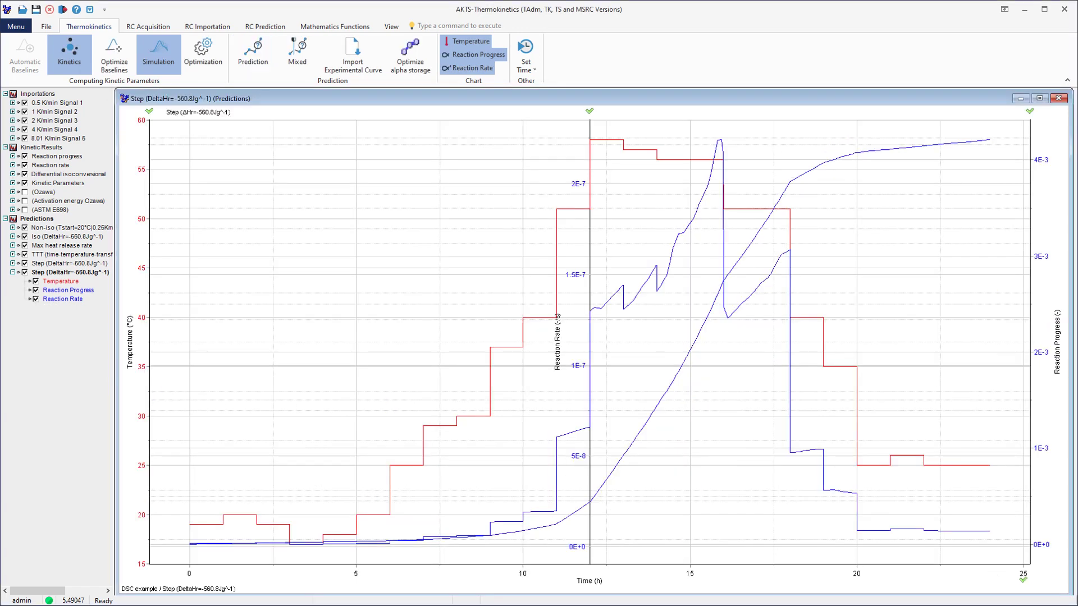
Stack the staircase chart into panels and set a horizontal baseline across the 0–24 h rate curve.
right_click(307, 169)
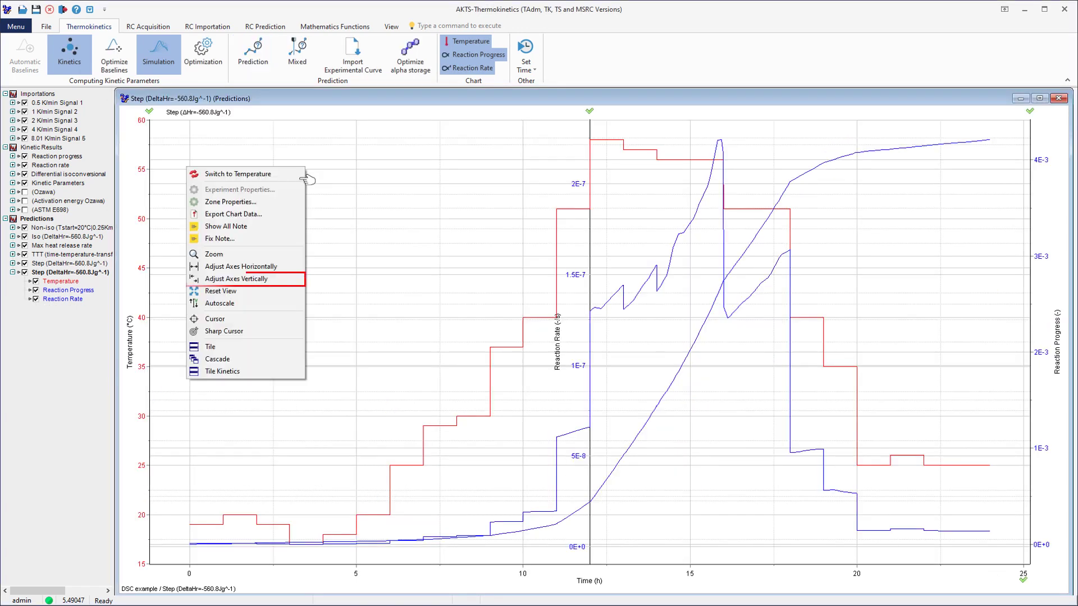
left_click(301, 279)
right_click(212, 403)
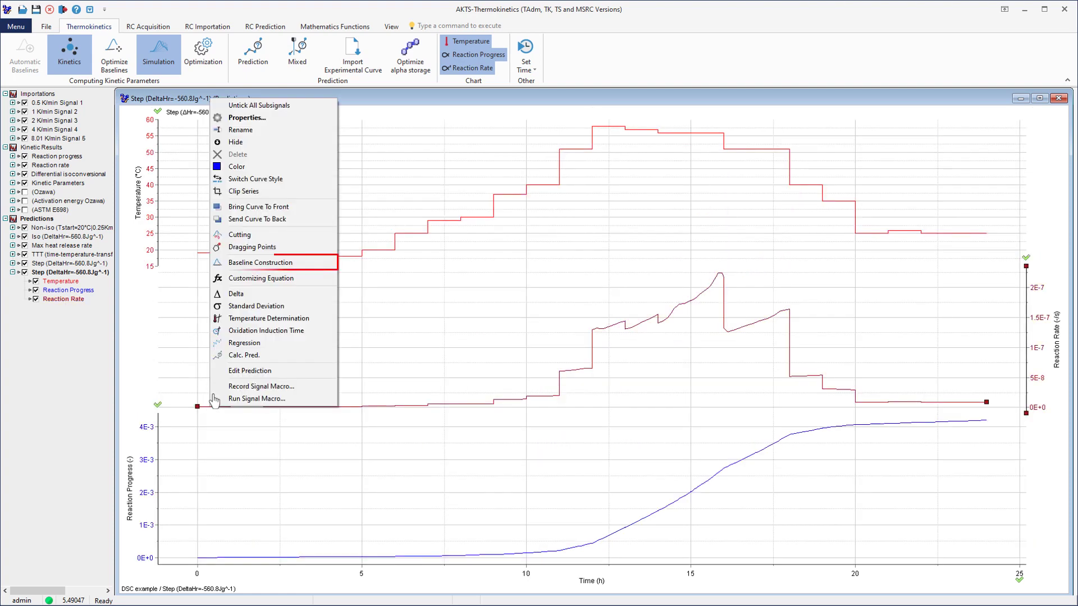
left_click(253, 264)
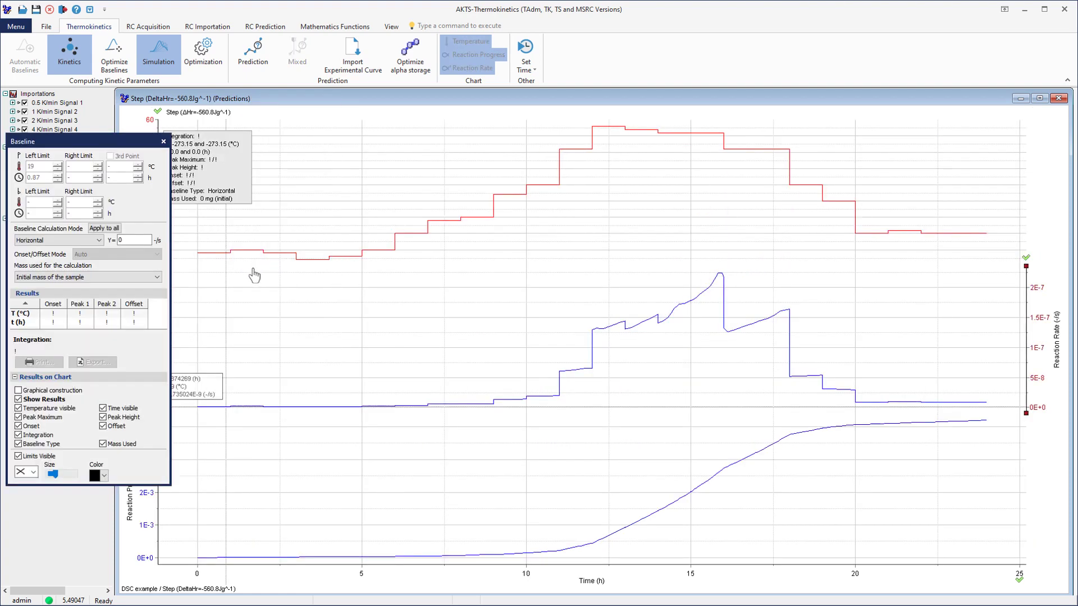
left_click(198, 406)
left_click(986, 404)
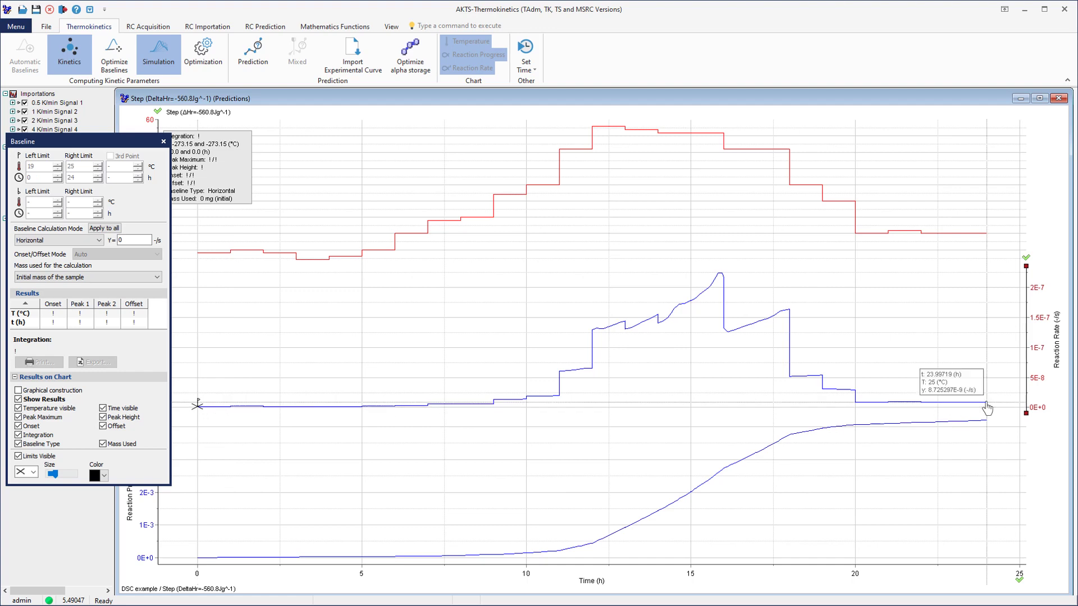
Express the reaction rate in W/g, giving -2.36 J/g, and reopen the Predictions setup.
right_click(902, 281)
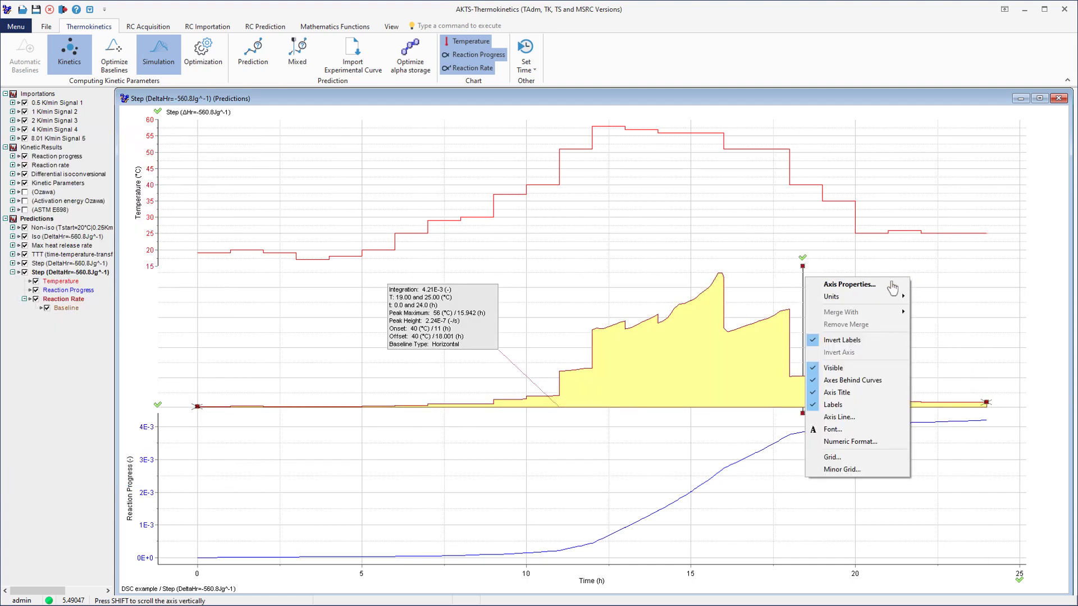
mouse_move(835, 297)
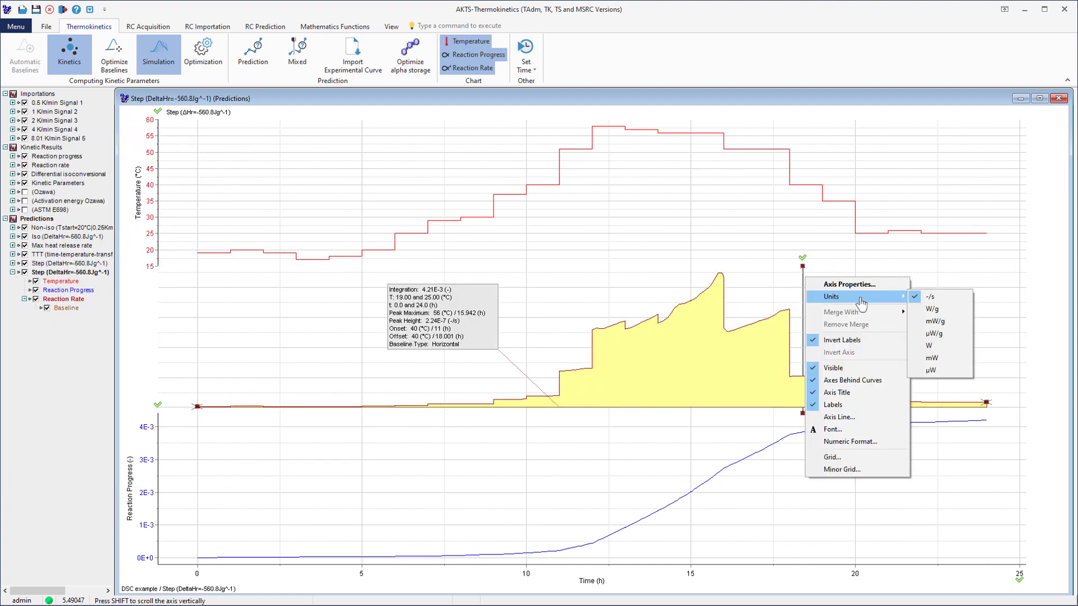
left_click(932, 310)
left_click(252, 67)
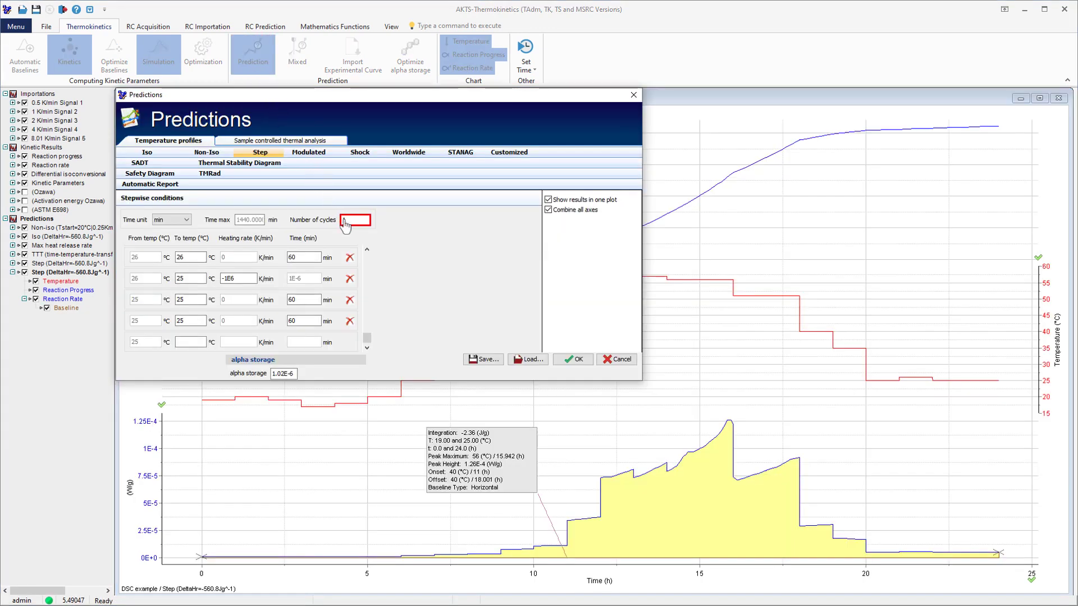
Repeat the staircase profile for 10 cycles (14400 min) and run the prediction.
type("10")
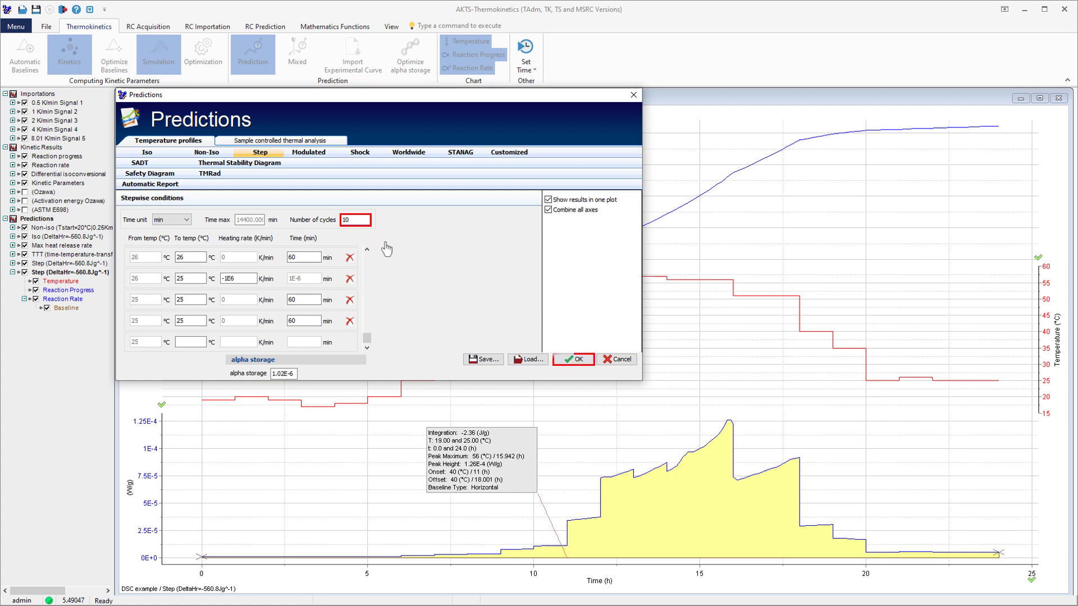
left_click(577, 361)
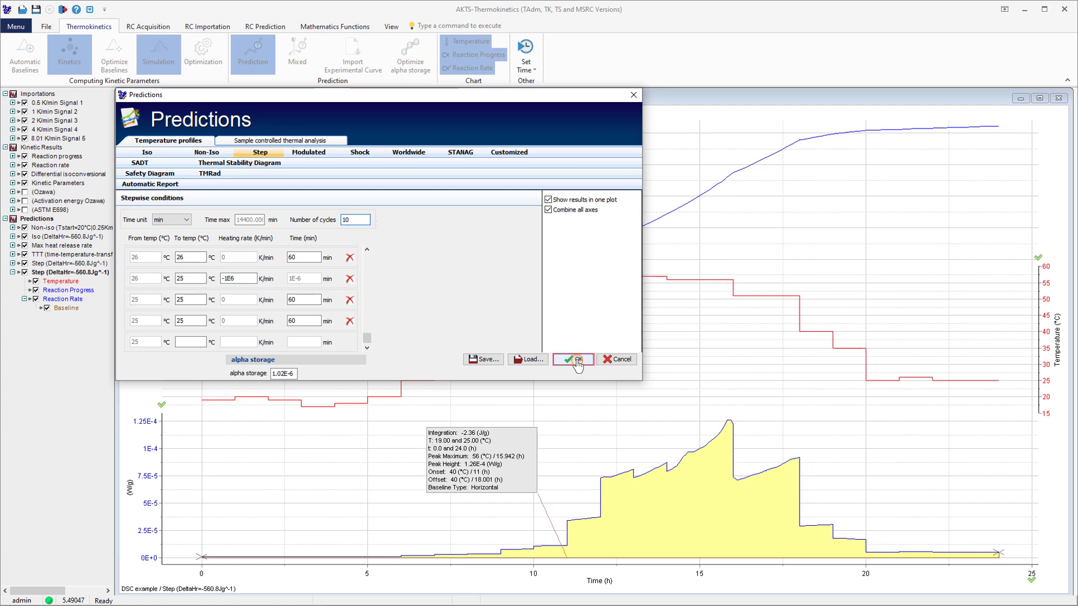
right_click(181, 143)
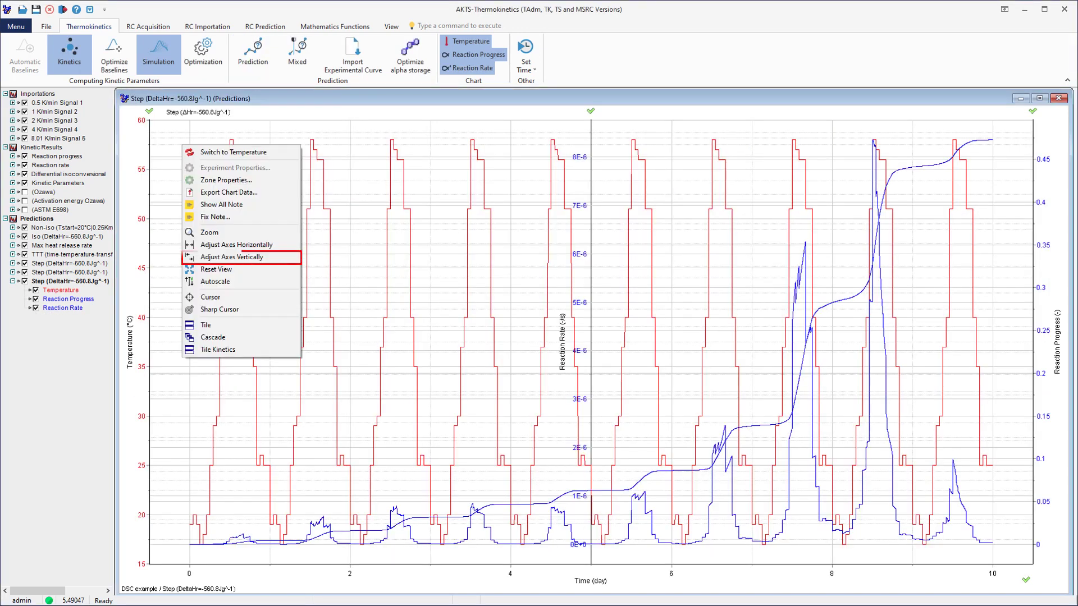
Stack the 10-cycle chart, integrate its rate curve with a baseline, and show the rate in W/g.
left_click(242, 261)
right_click(358, 406)
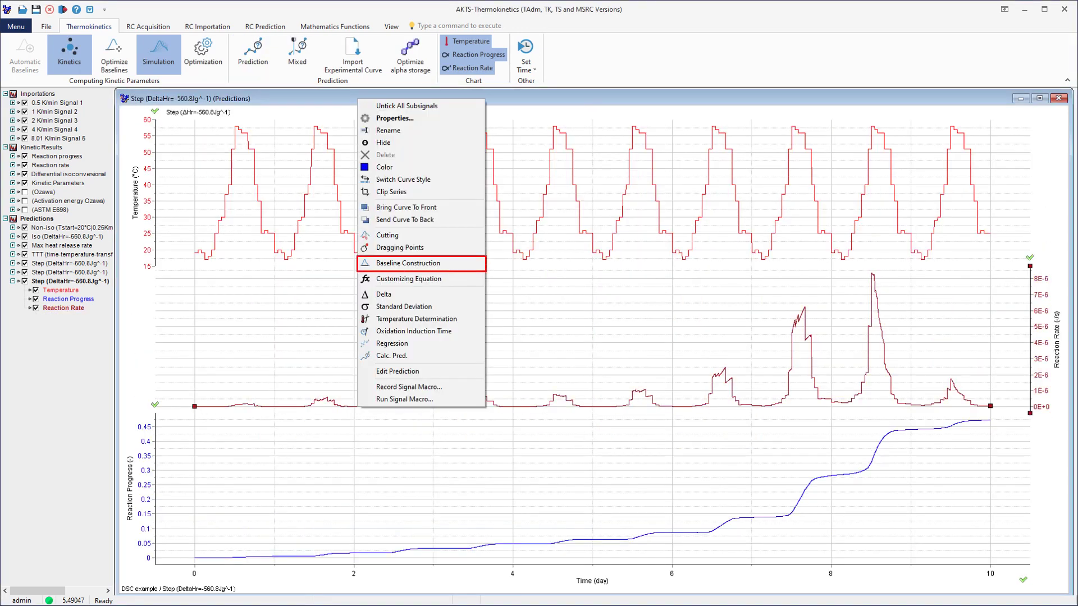
left_click(402, 264)
left_click_drag(209, 405, 990, 407)
right_click(609, 325)
mouse_move(646, 339)
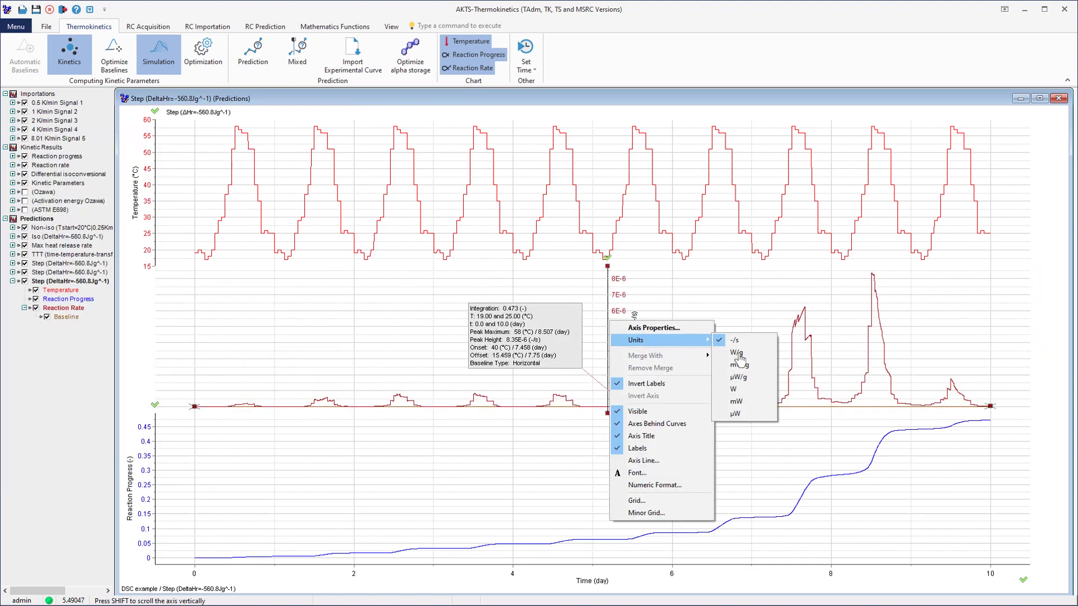
left_click(734, 354)
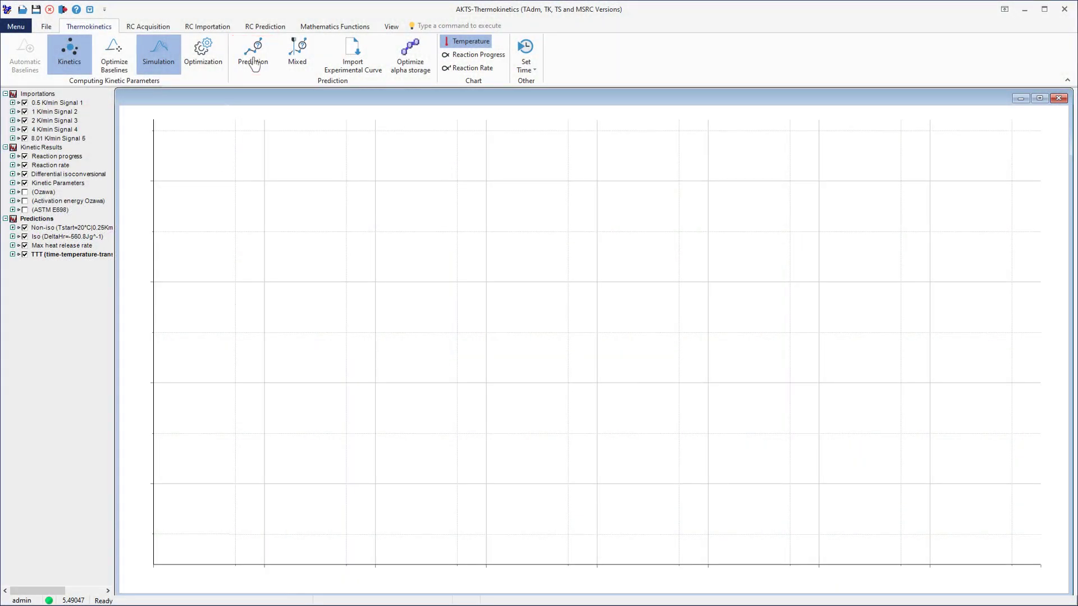
Create a Modulated profile of 40 ± 20 °C cycling every 24 hours.
left_click(254, 63)
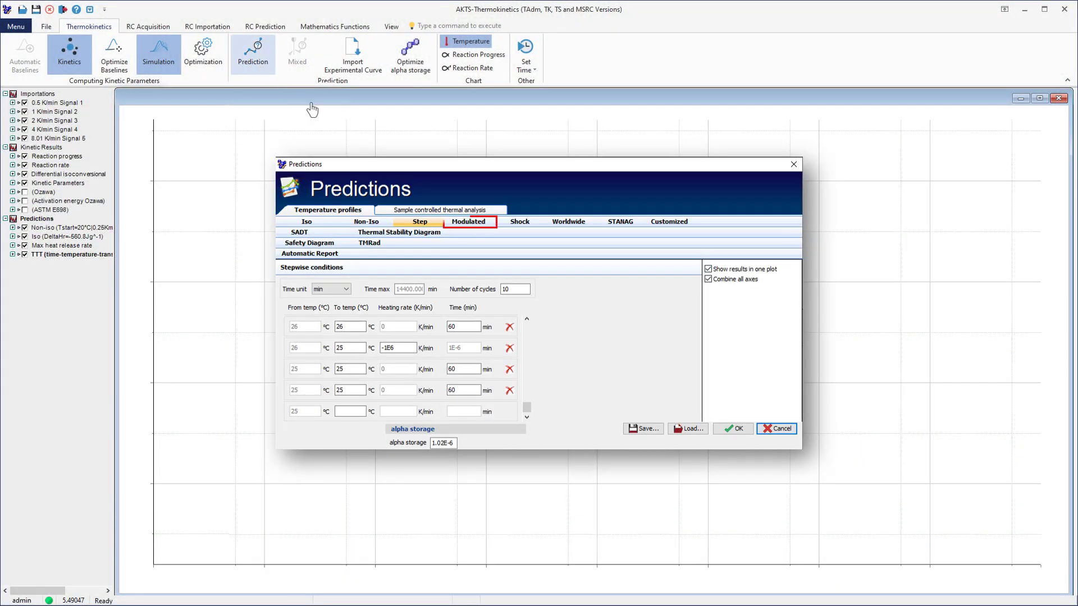
left_click(469, 222)
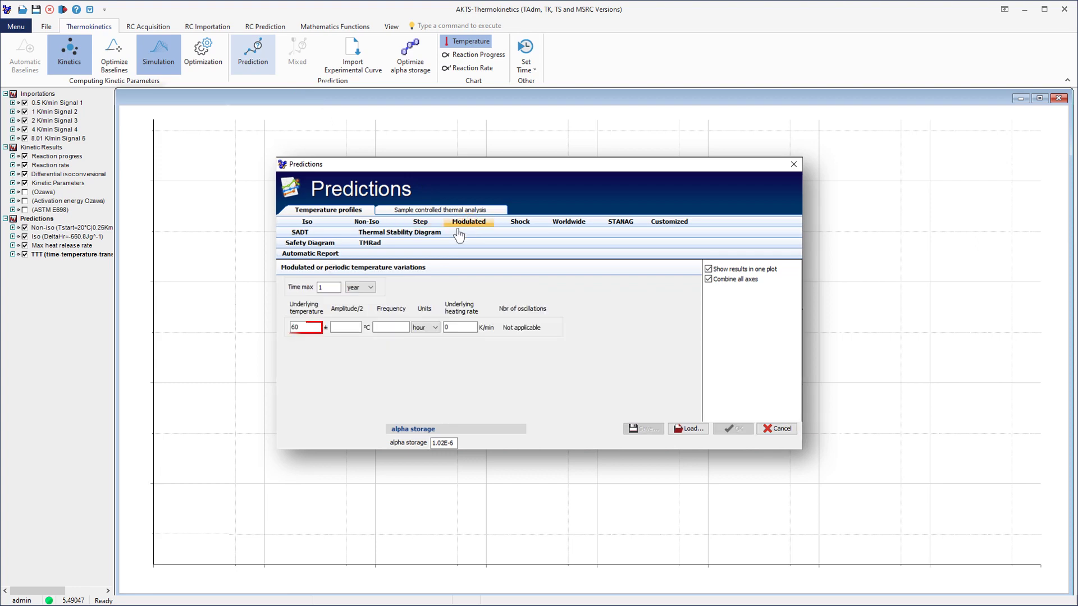
double_click(294, 327)
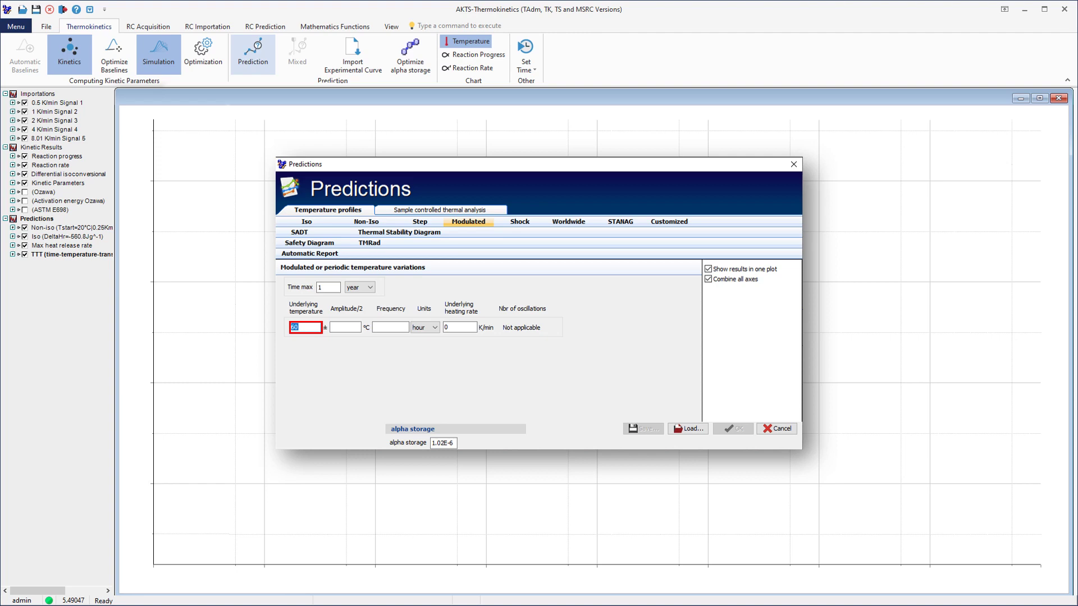
type("40")
key("Tab")
type("20")
key("Tab")
type("2")
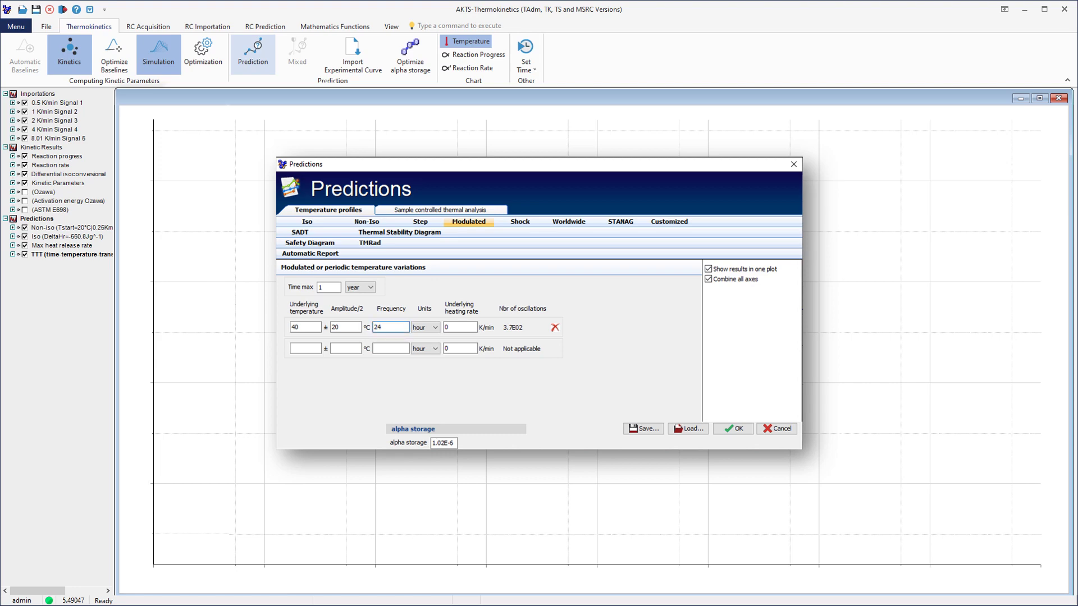
Add a constant 40 ± 0 °C row, set Time max to 30 days, and run the prediction.
left_click(305, 349)
type("40")
key("Tab")
type("0")
key("Tab")
type("0")
left_click(355, 288)
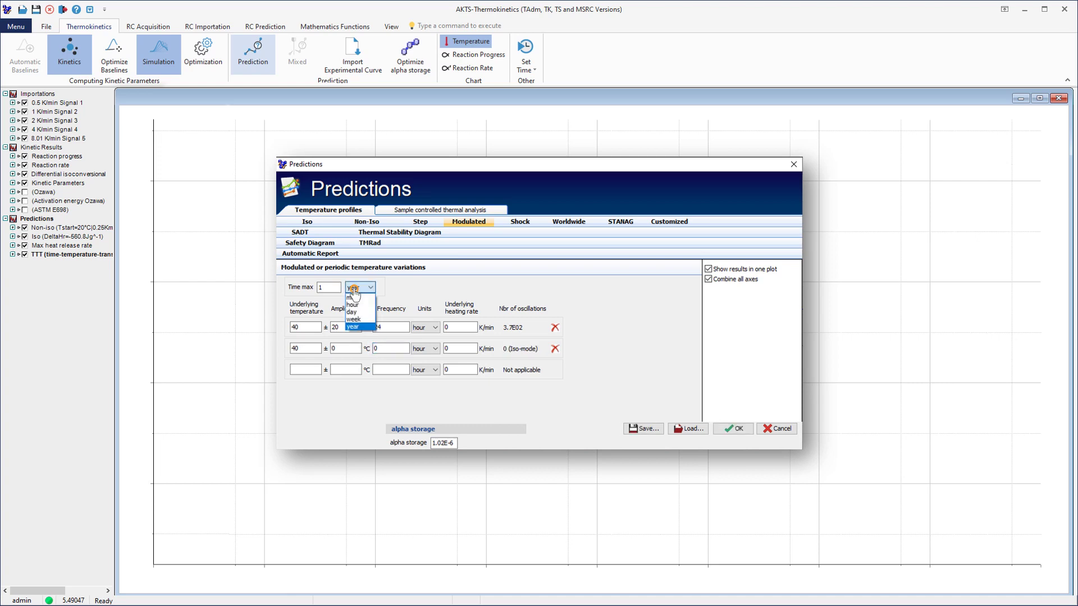
left_click(363, 311)
double_click(323, 291)
type("30")
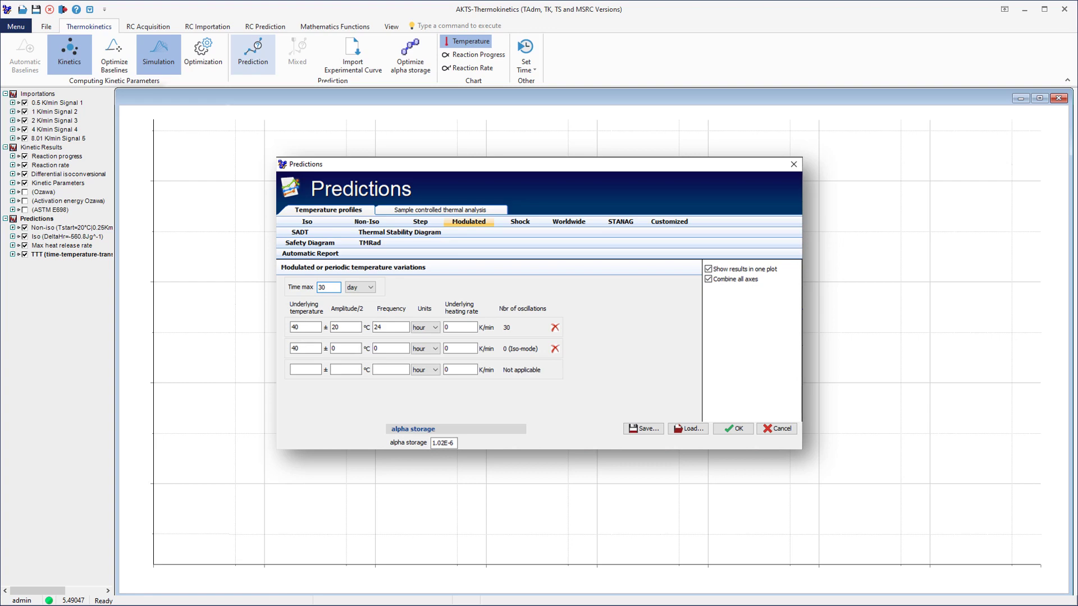
left_click(734, 428)
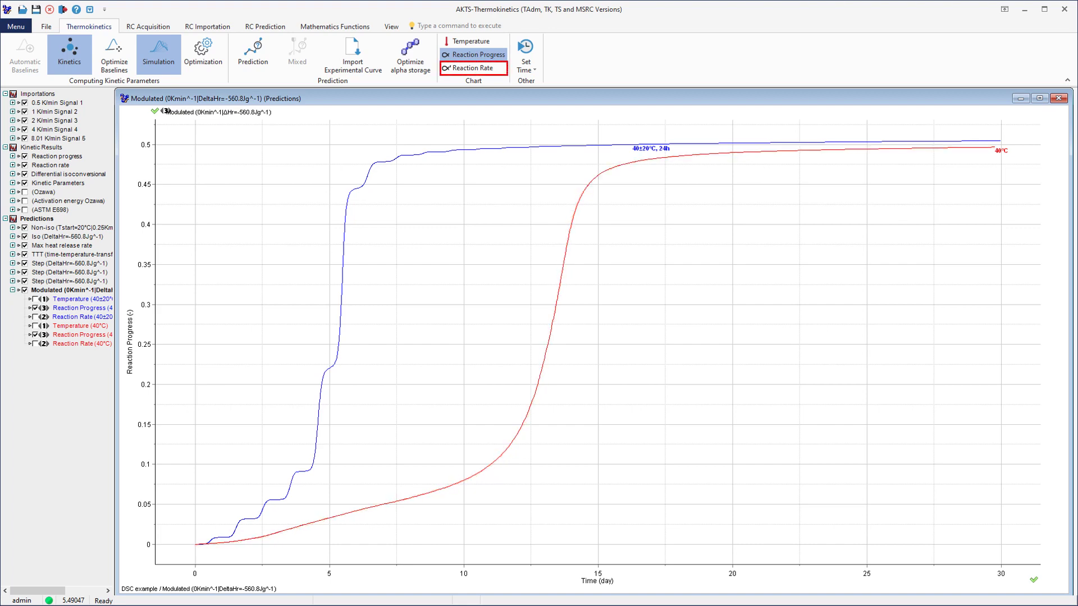
Overlay reaction-rate and temperature curves on the modulated reaction-progress chart.
left_click(469, 65)
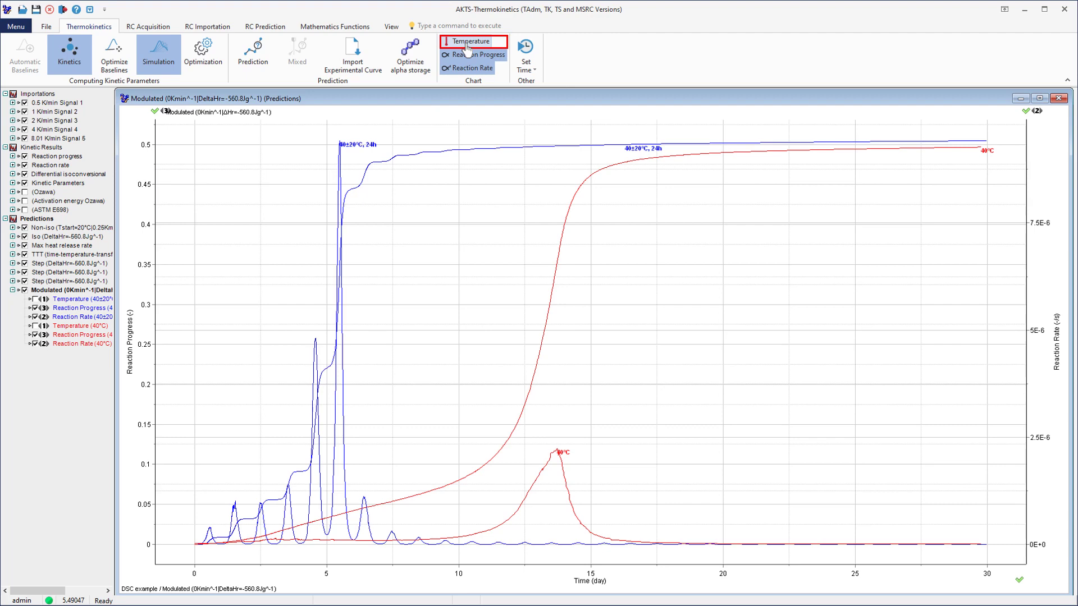
left_click(466, 44)
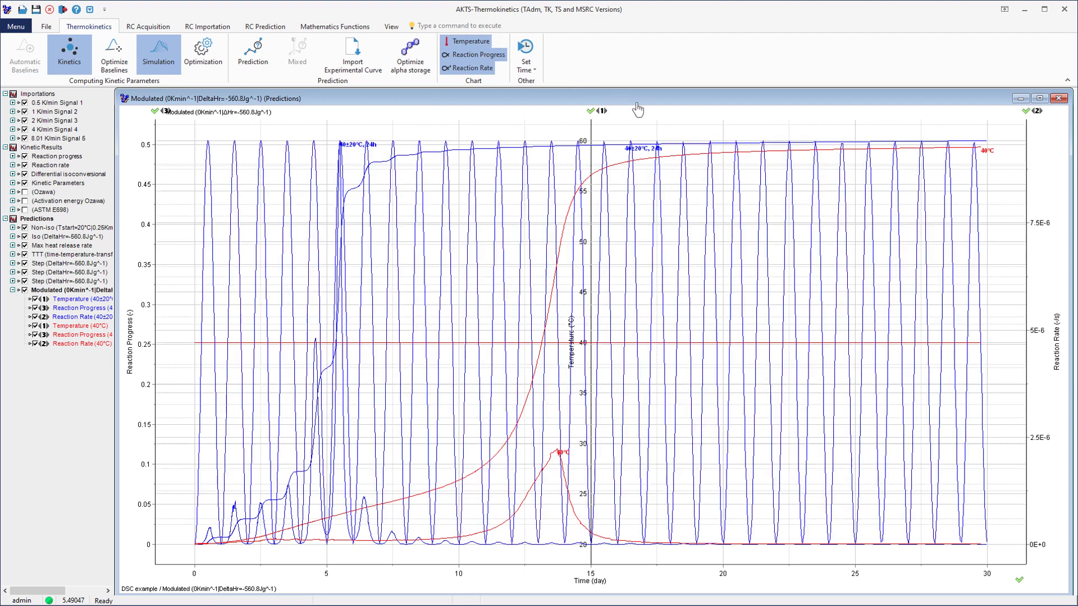
Stack the modulated chart into separate reaction-progress, temperature and reaction-rate panels.
right_click(681, 121)
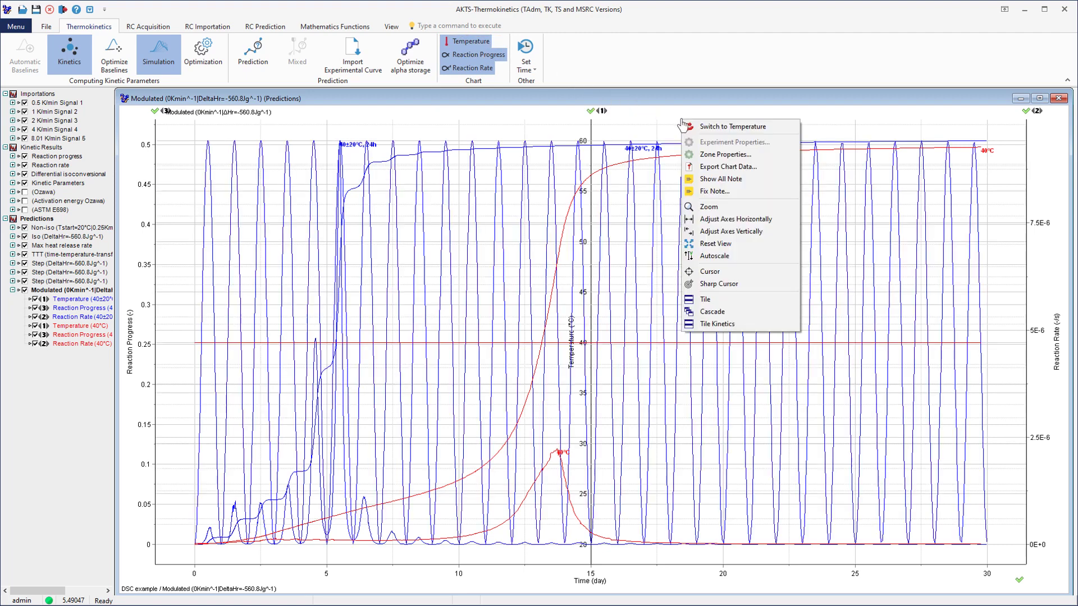
left_click(719, 233)
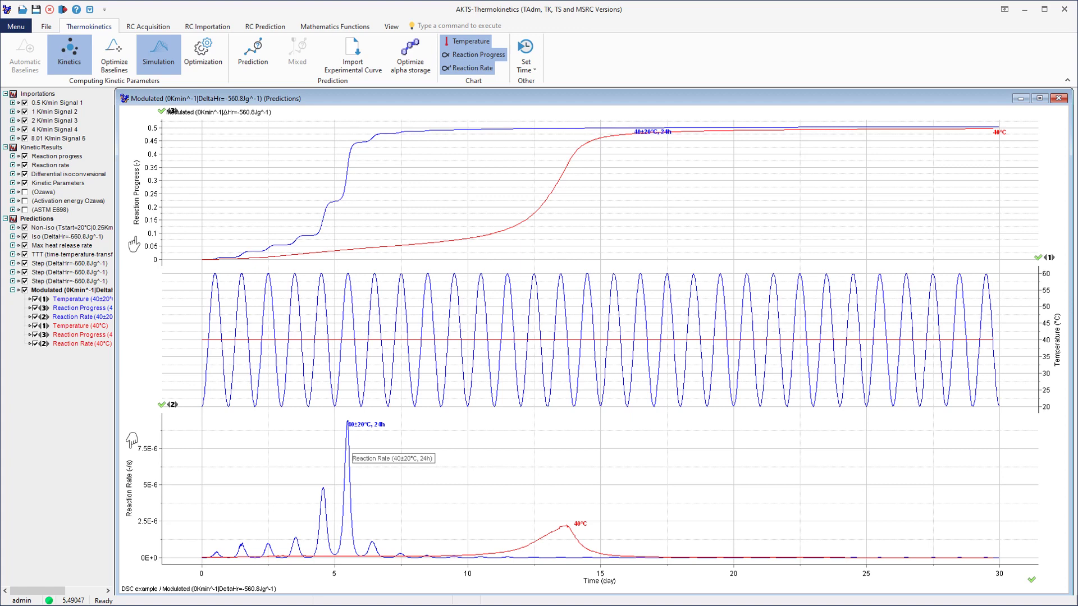
Integrate the 40±20 °C rate peaks with a 0–30-day baseline, hiding onset and offset.
right_click(477, 144)
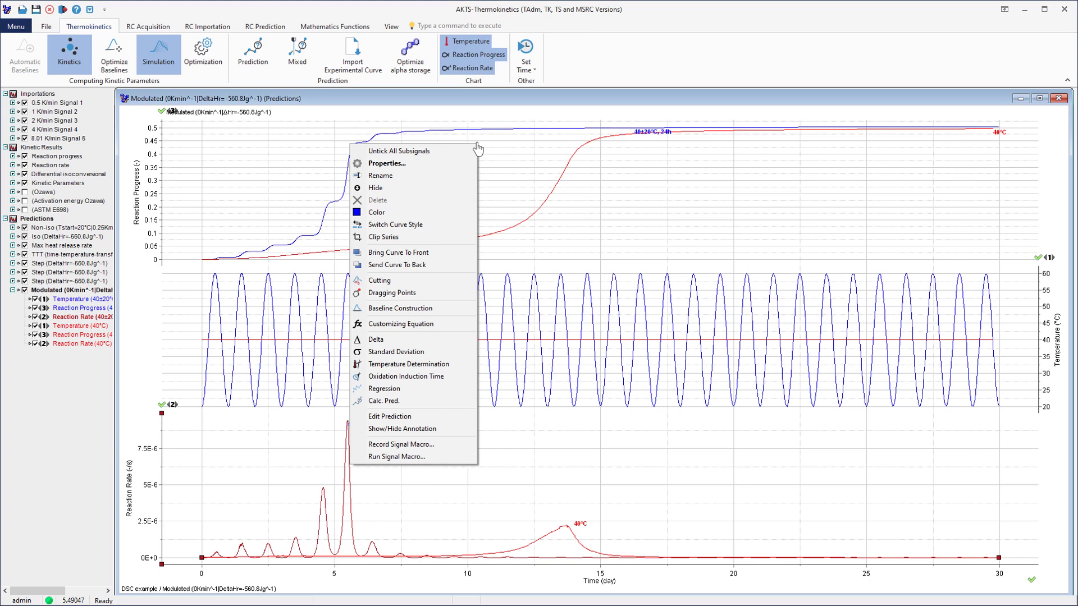
left_click(400, 308)
left_click_drag(294, 563, 1001, 564)
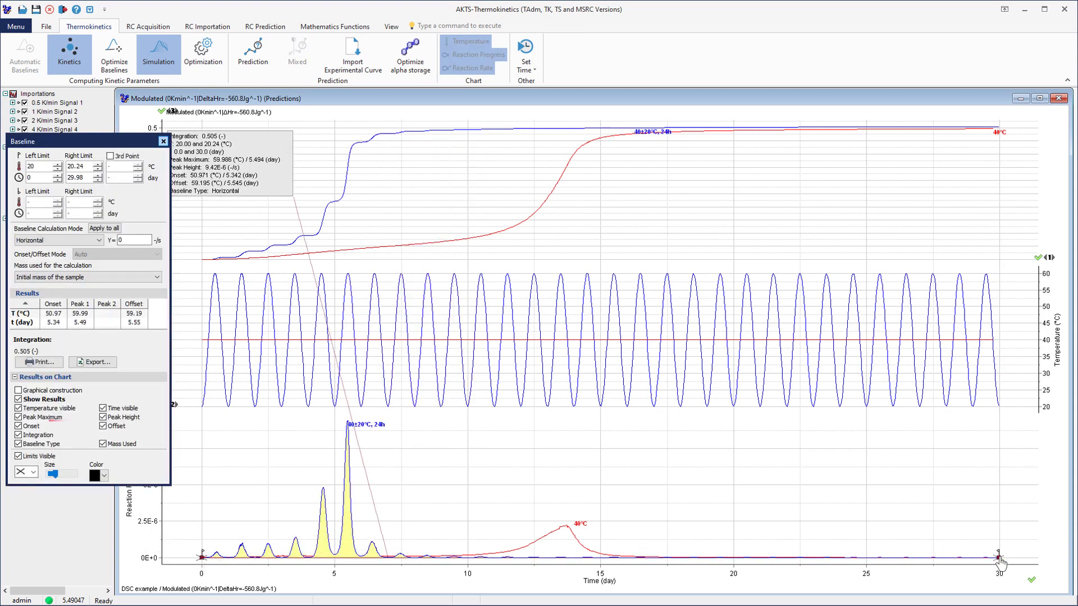
left_click(19, 427)
left_click(103, 427)
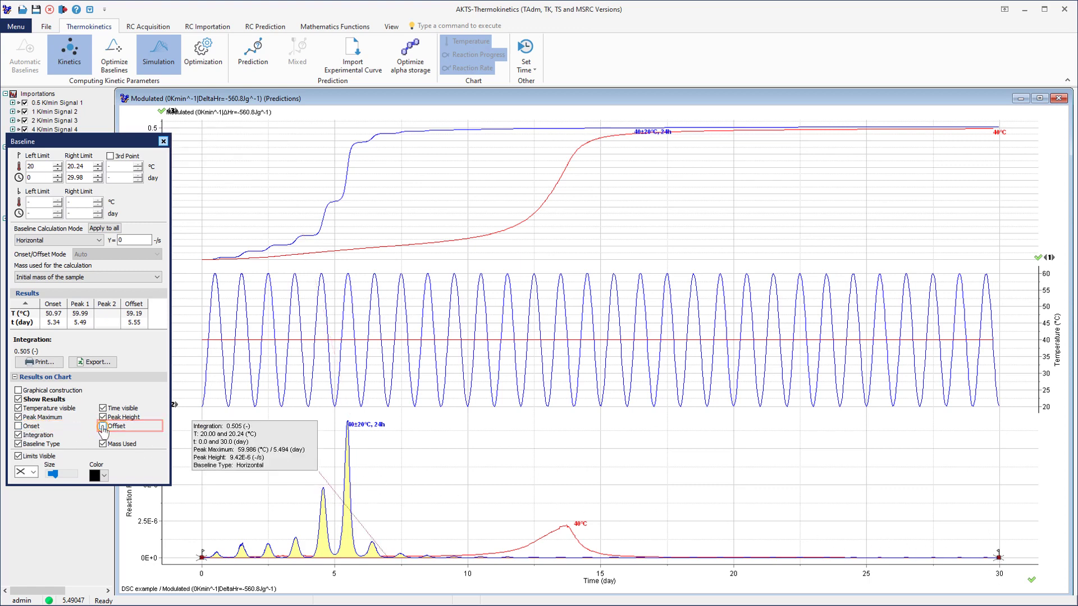
left_click(163, 141)
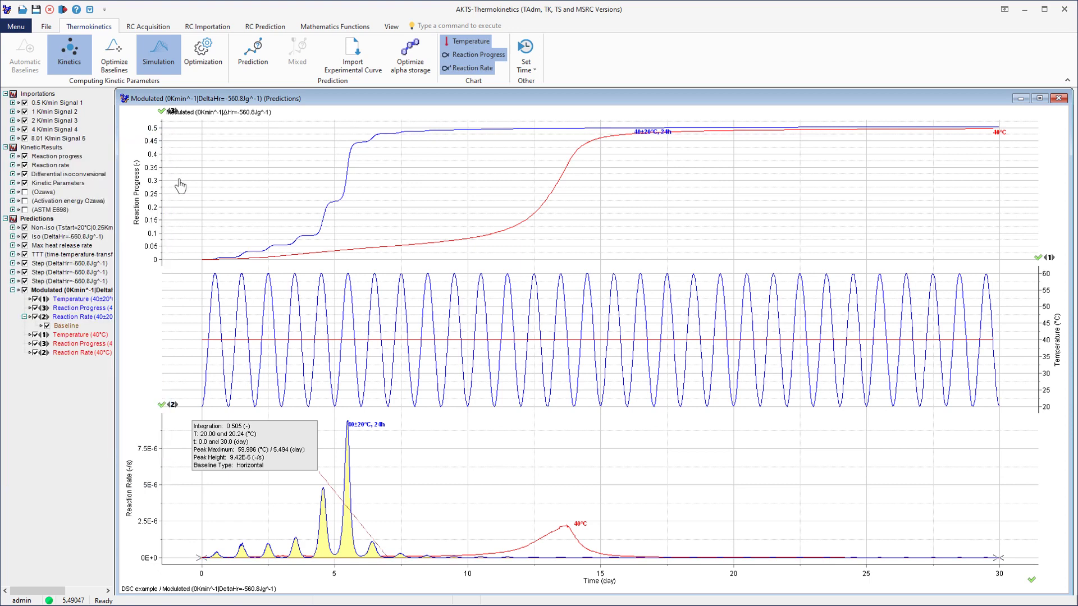
right_click(320, 555)
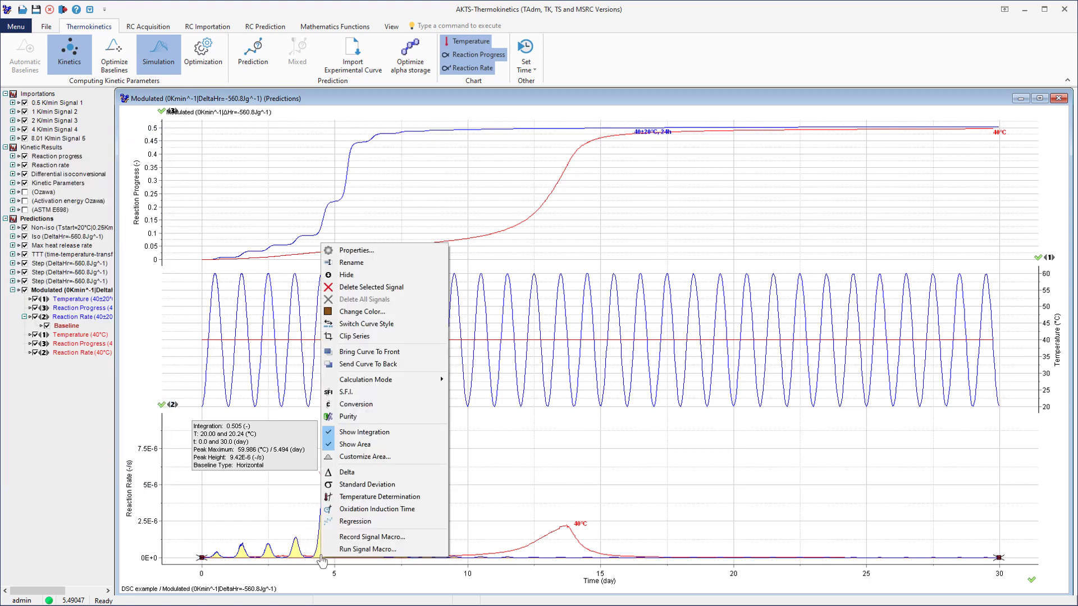
Fill the integrated 40±20 °C peak area with a blue gradient.
left_click(362, 456)
left_click(578, 261)
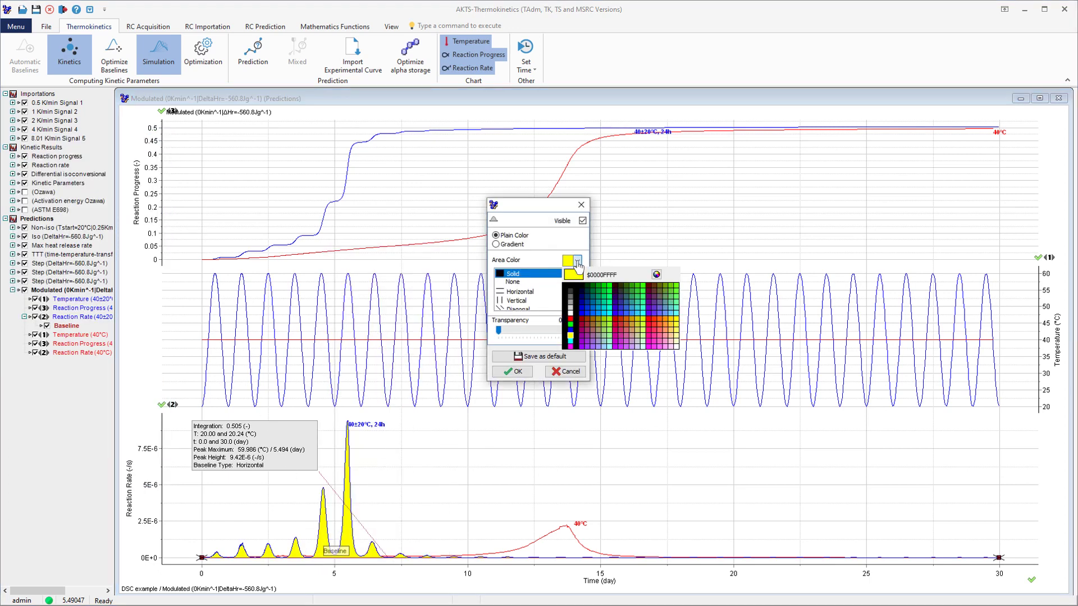
left_click(570, 329)
left_click(496, 245)
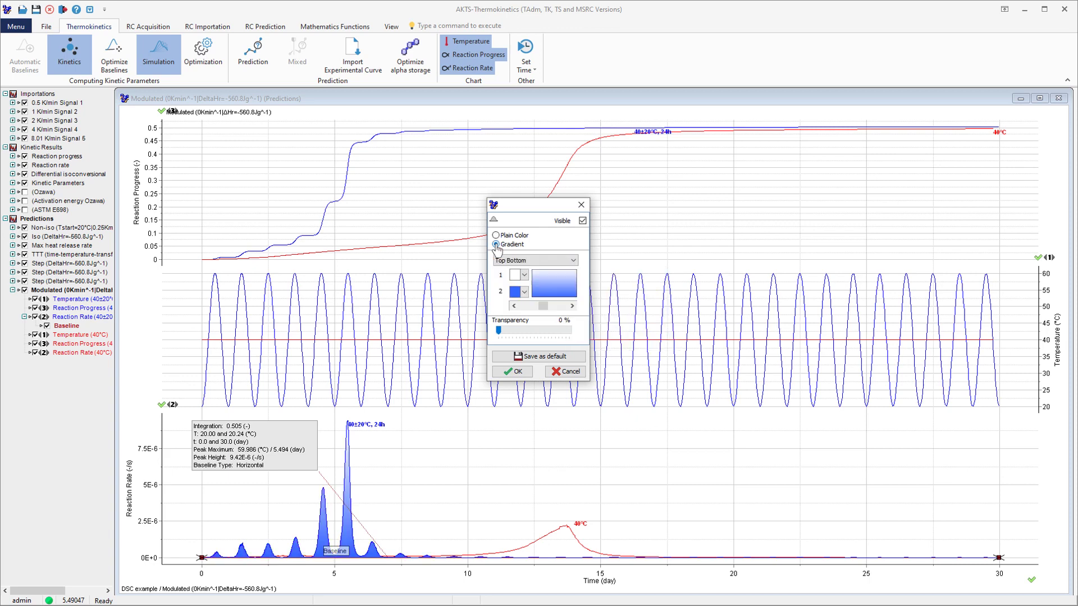
left_click(512, 372)
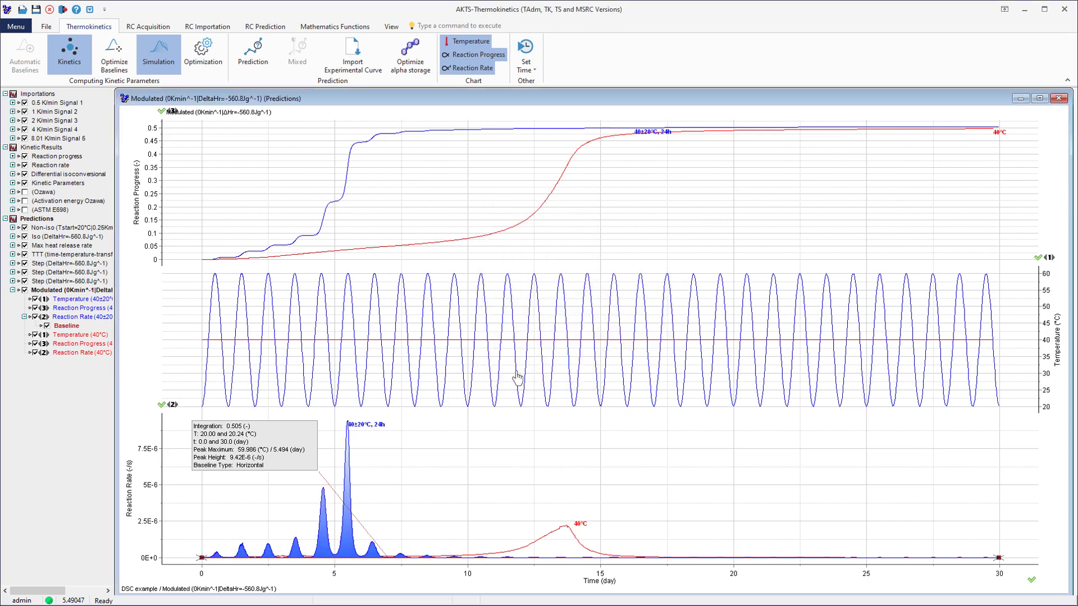
Give the integration results note a blue border.
right_click(426, 443)
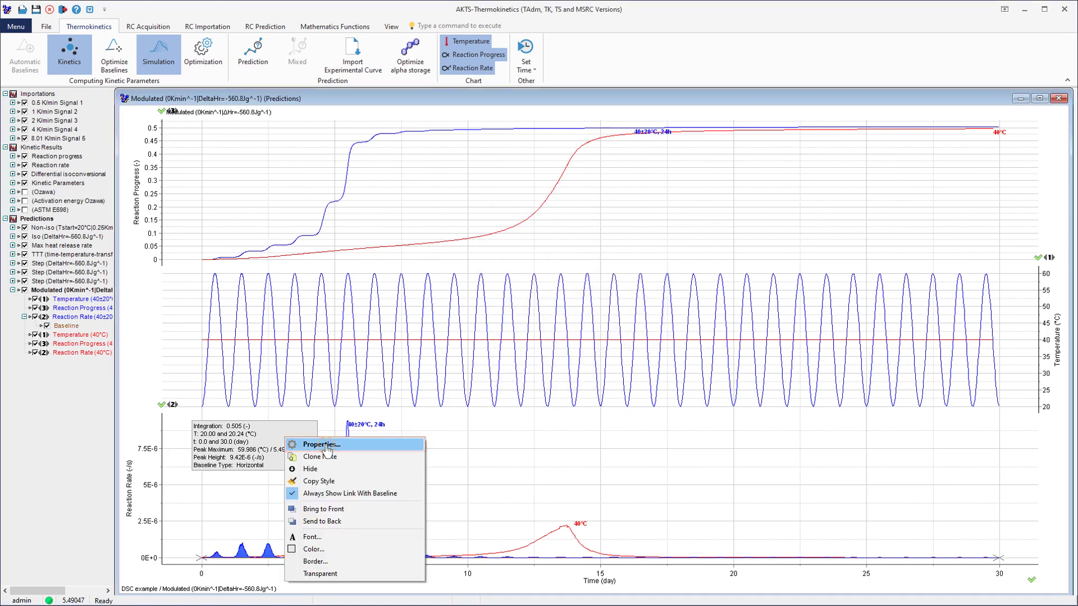
left_click(444, 440)
left_click(436, 247)
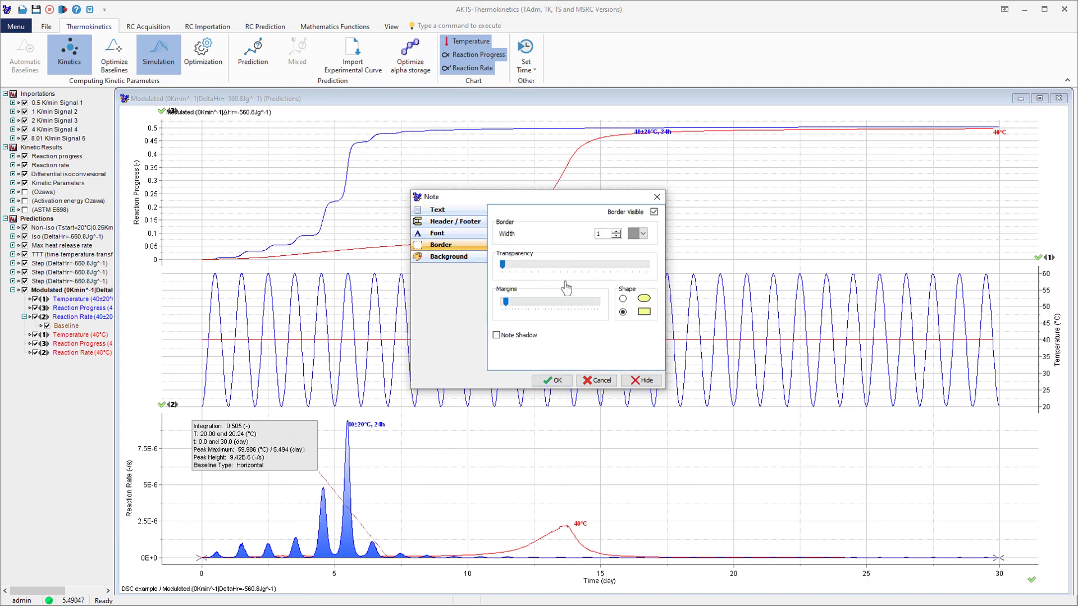
left_click(643, 233)
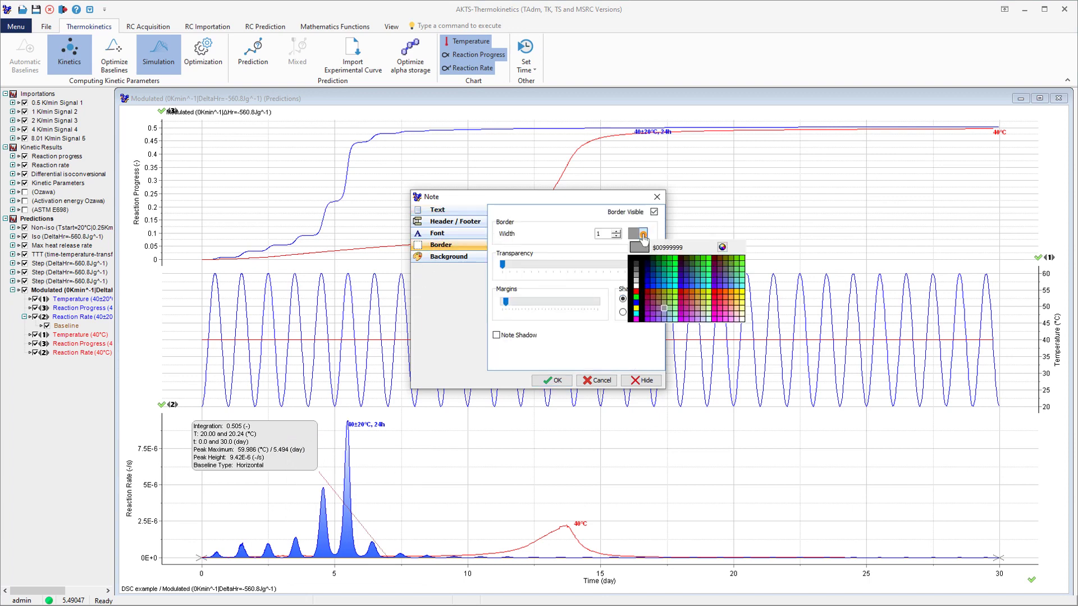
left_click(636, 304)
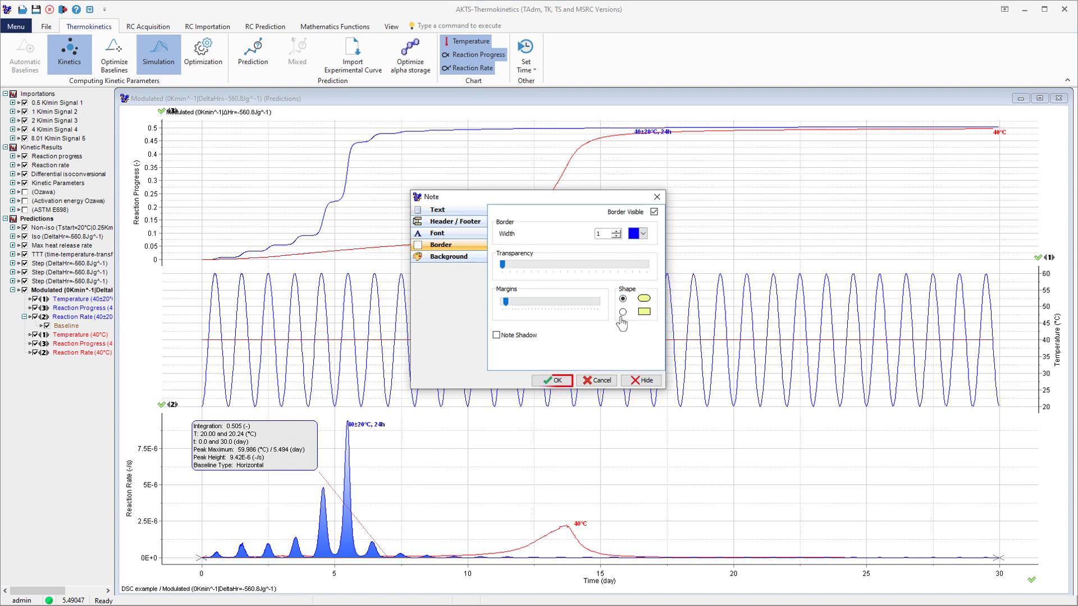
left_click(554, 381)
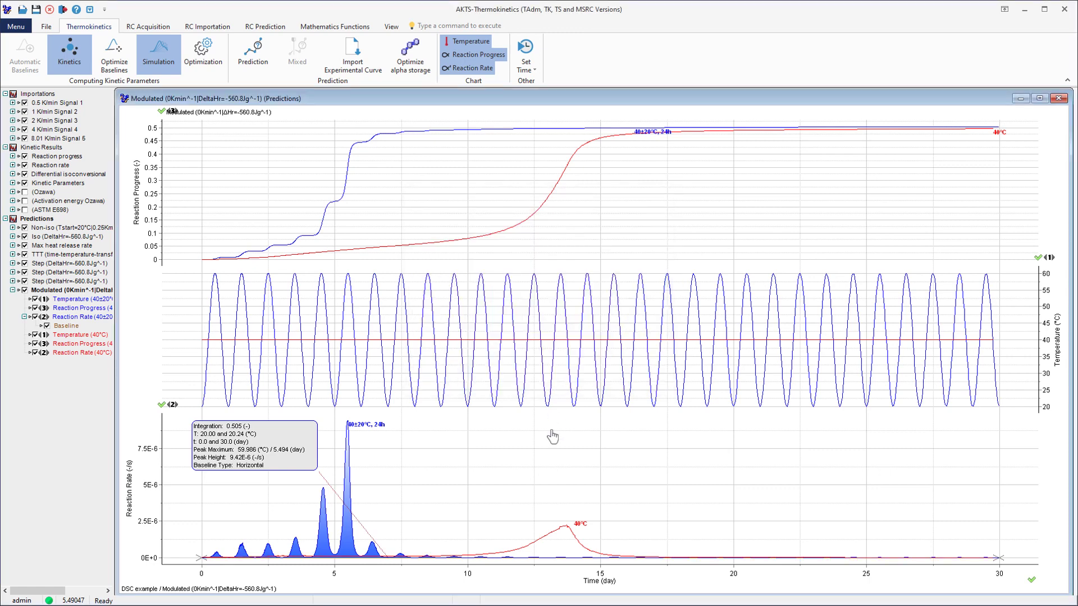
Integrate the constant 40 °C rate peak too and show the rate axis in W/g.
double_click(543, 540)
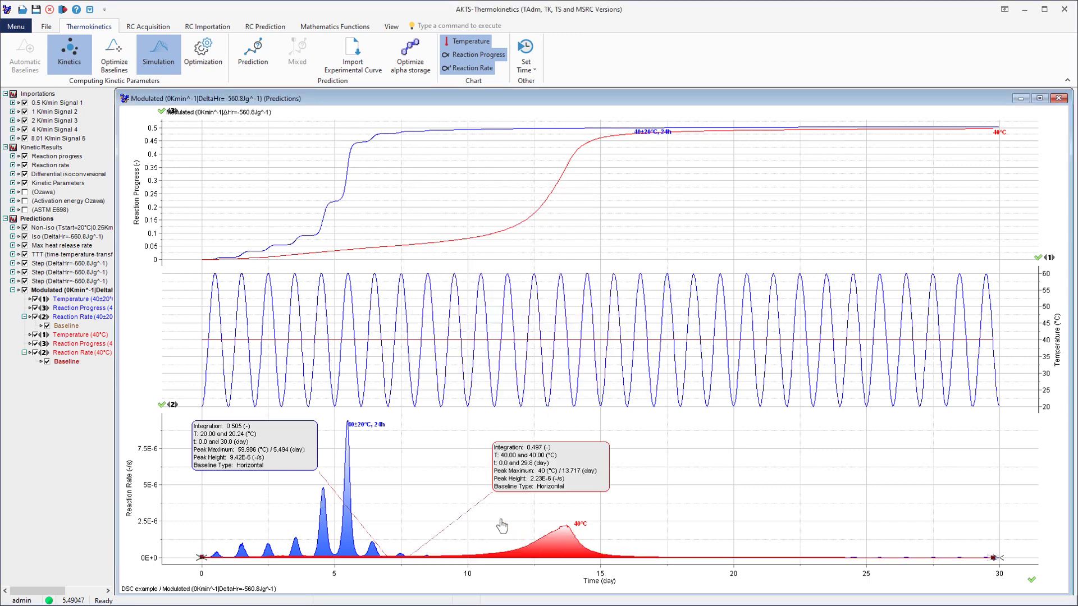
right_click(267, 430)
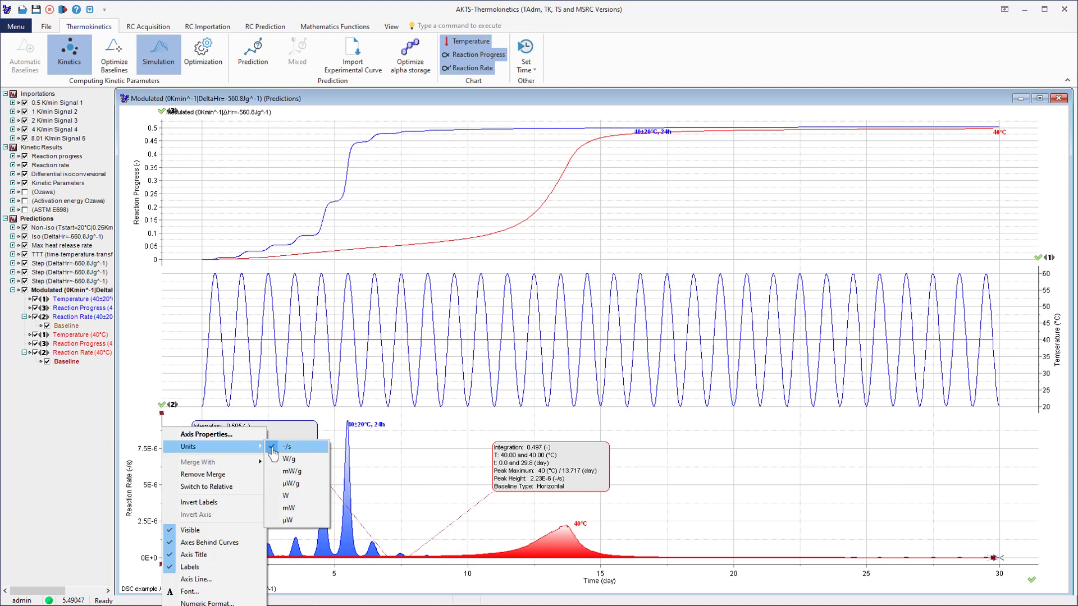
left_click(289, 459)
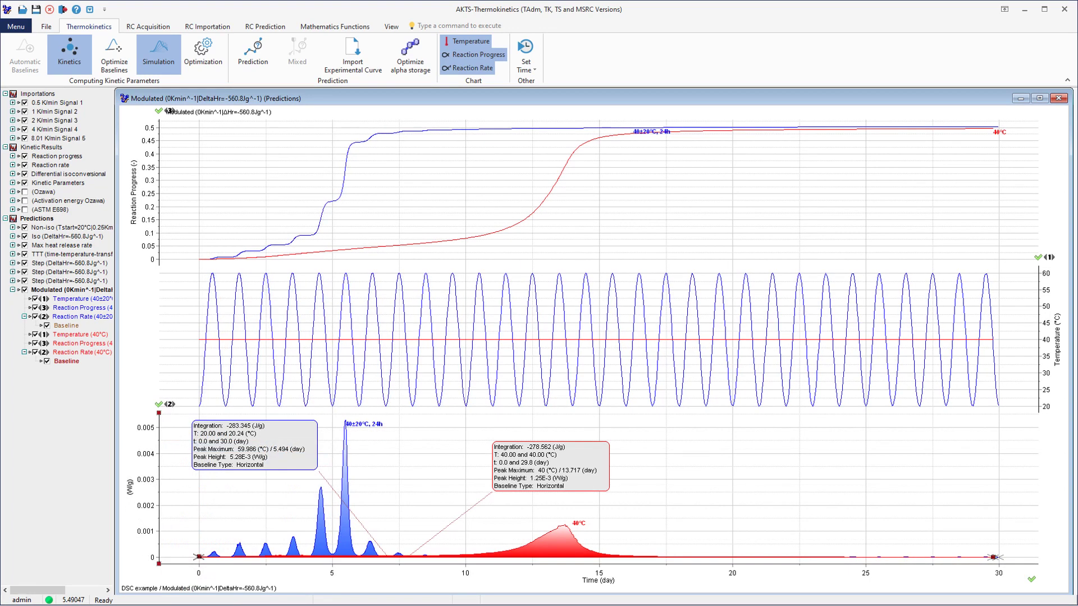